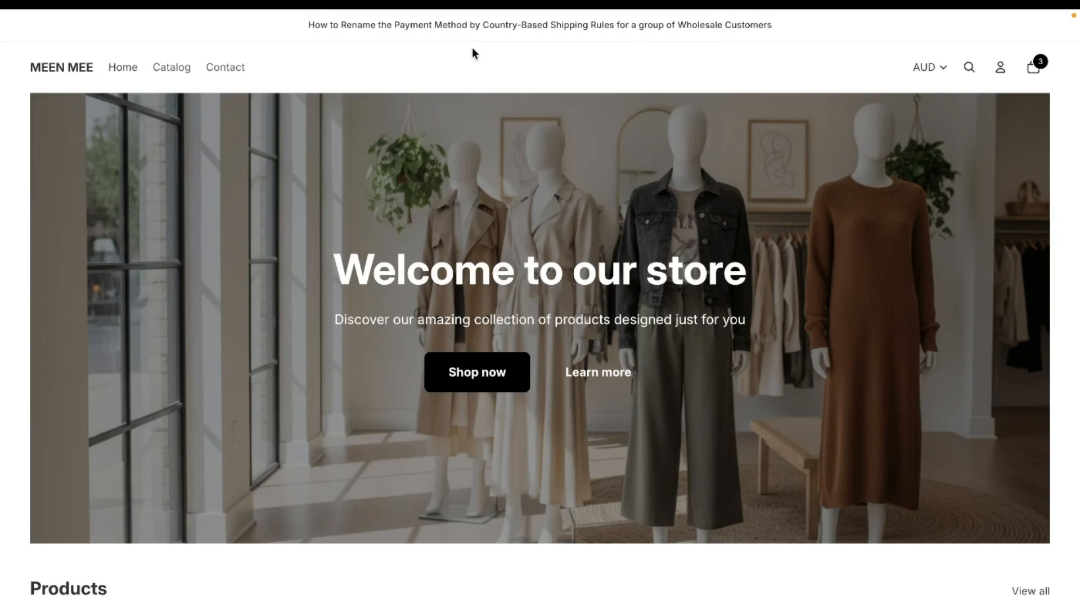
Open the checkout for the cart, review its shipping and payment methods, and dismiss the price update notice.
left_click(1036, 66)
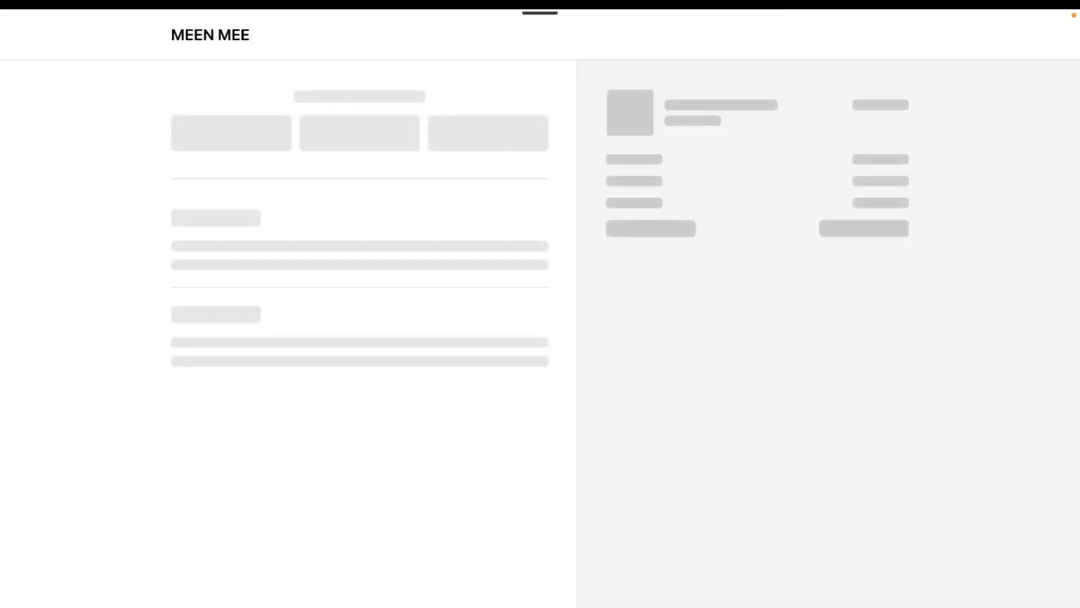
scroll(524, 574, "down", 7)
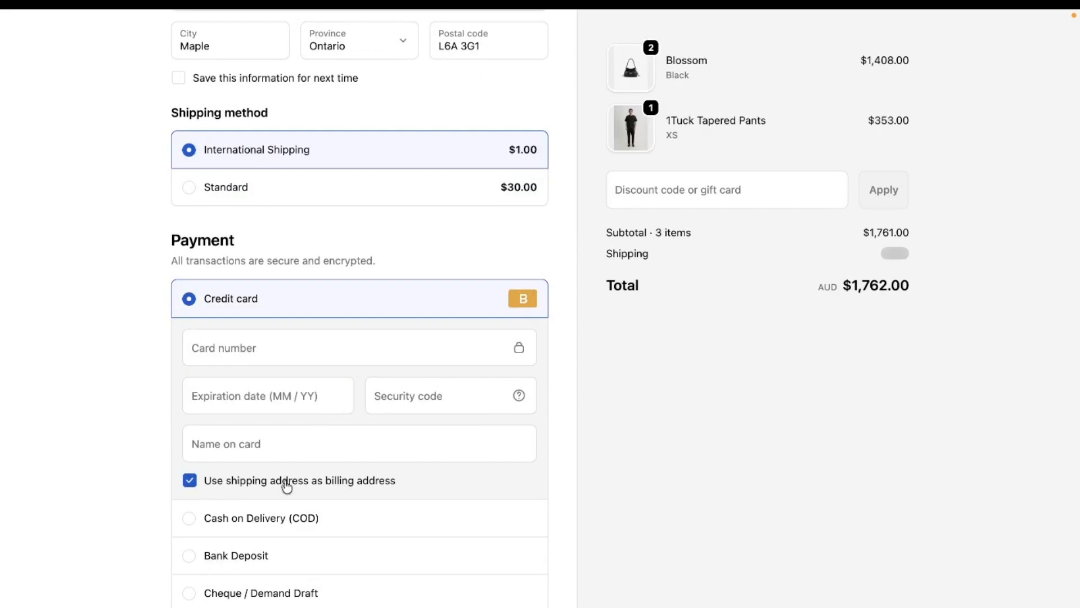
scroll(286, 484, "up", 8)
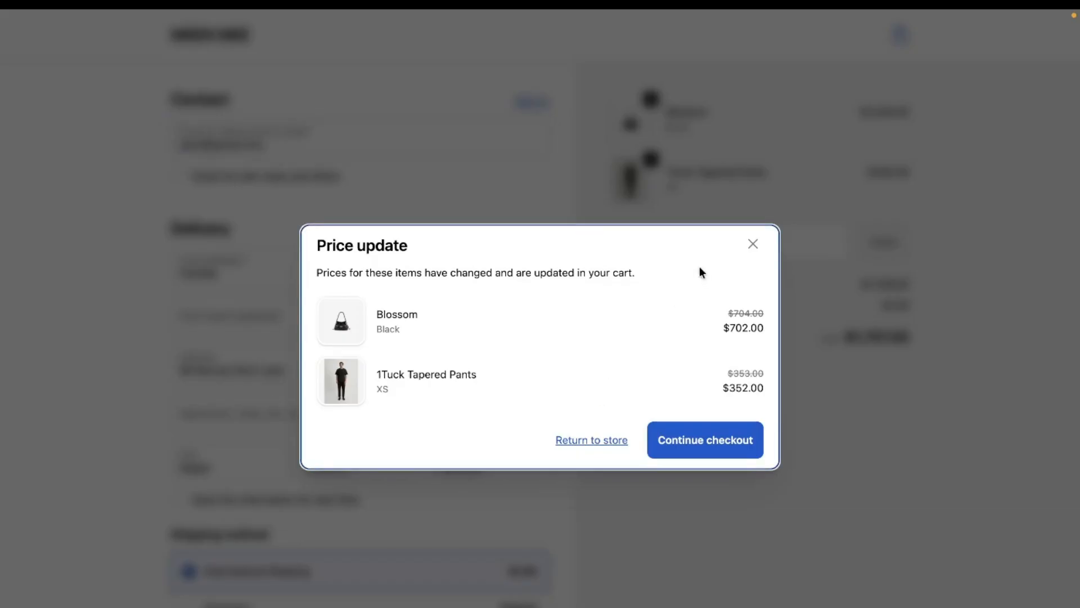
left_click(753, 244)
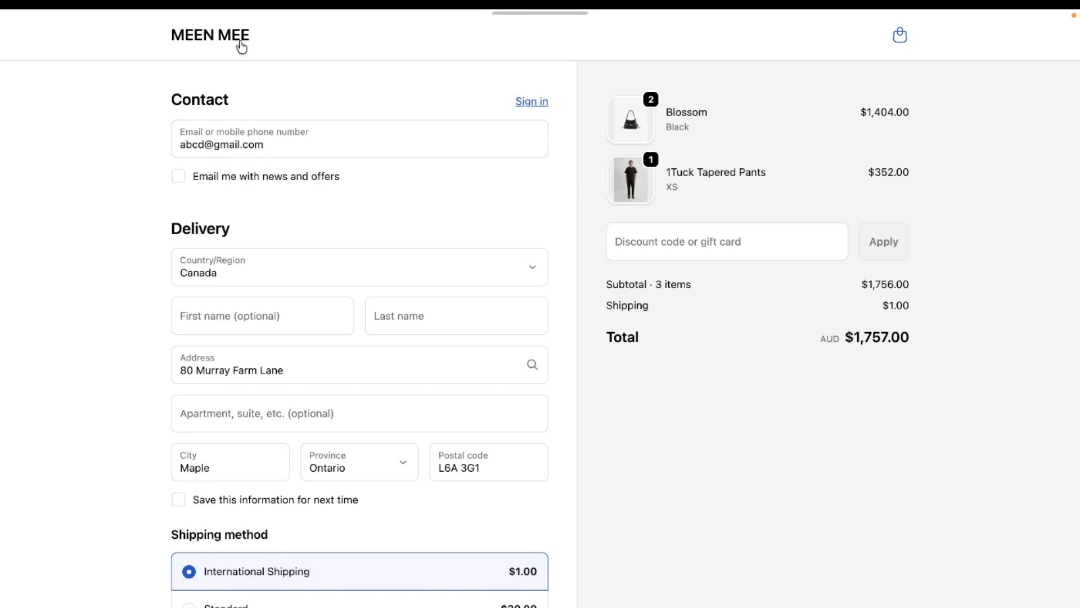
Switch to the Shopify App Store page of BTB: B2B Order Limit and review its feature description.
mouse_move(1, 368)
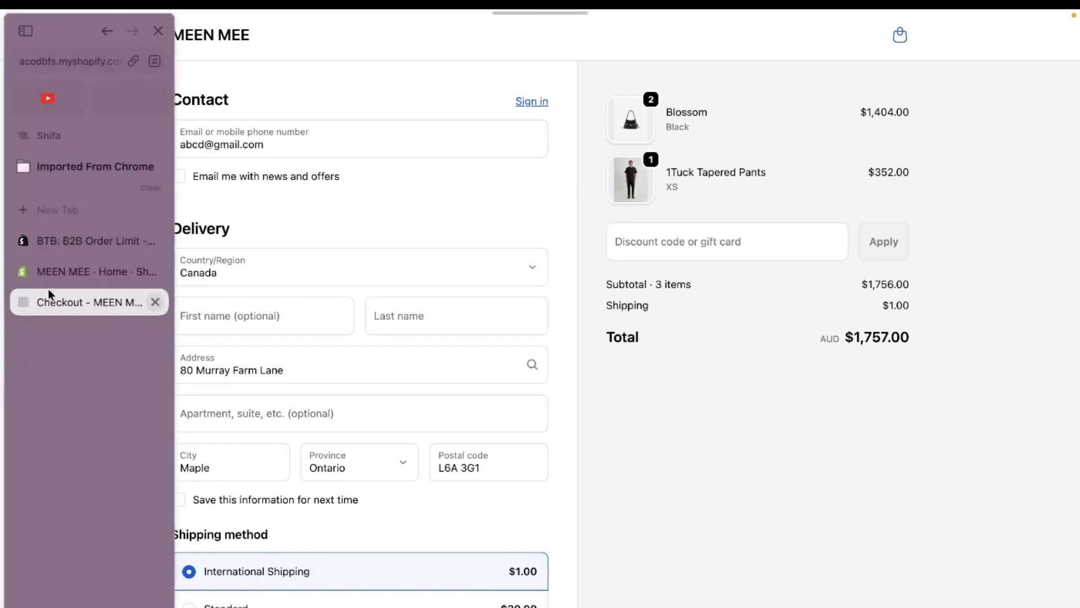
left_click(72, 241)
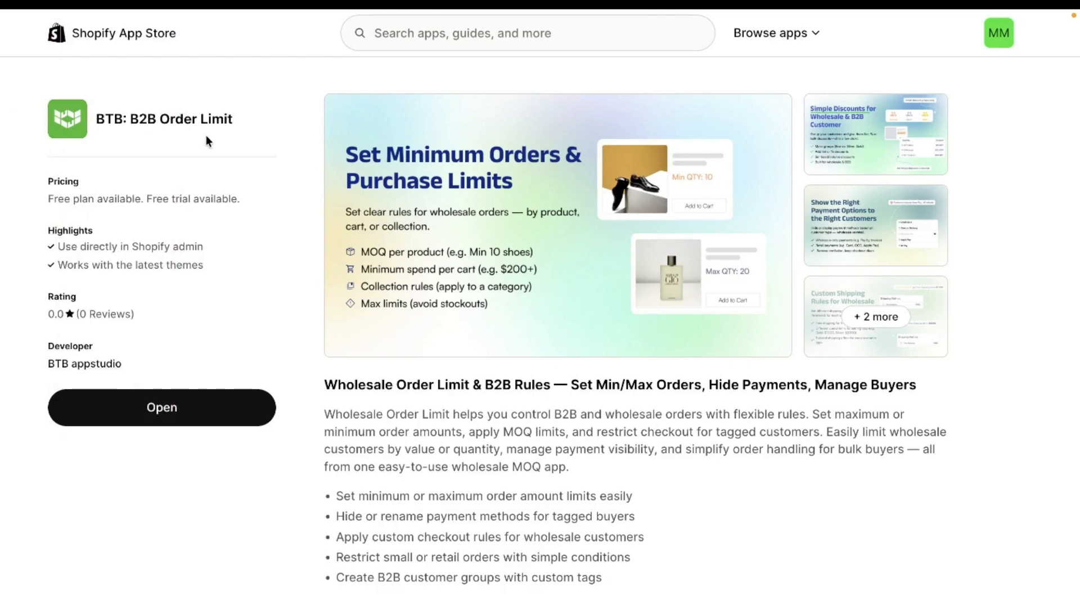
scroll(194, 120, "down", 2)
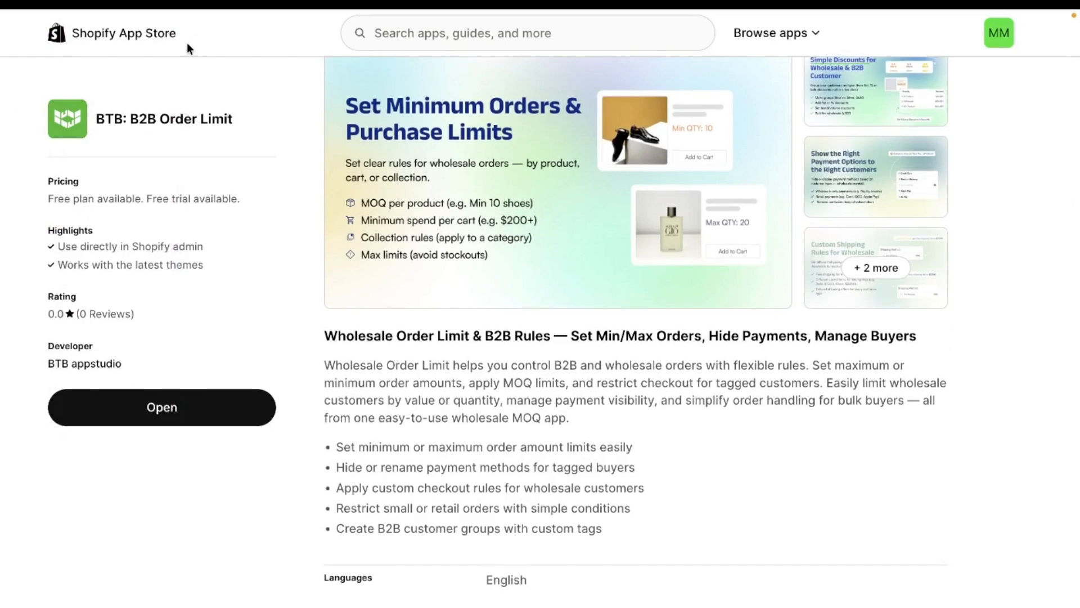
Switch to the store's Shopify admin and start a new payment rule in the BTB wholesale app.
mouse_move(2, 270)
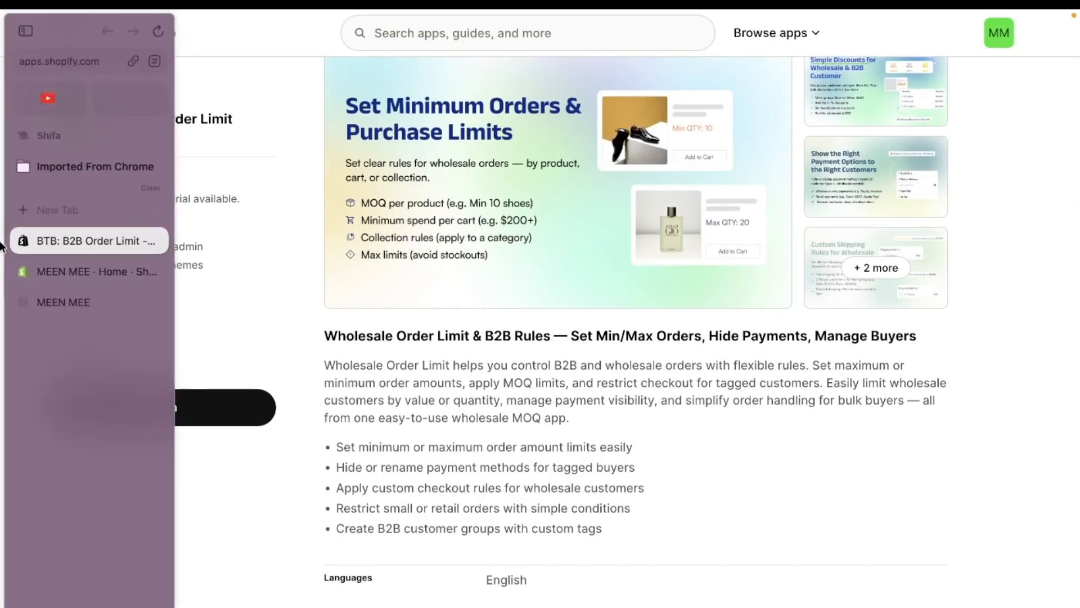
left_click(56, 273)
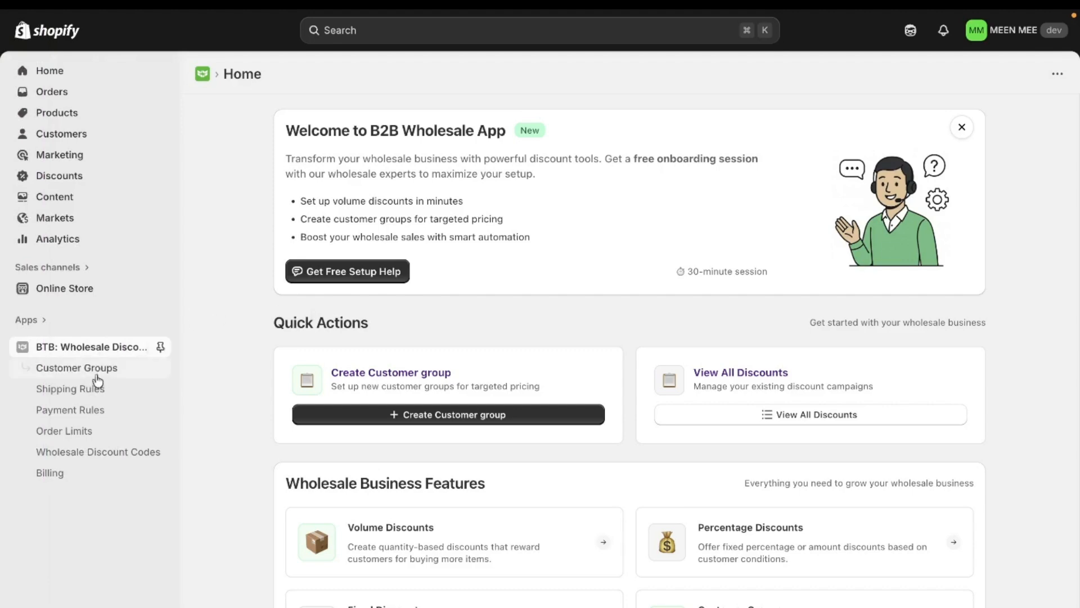
scroll(565, 453, "down", 5)
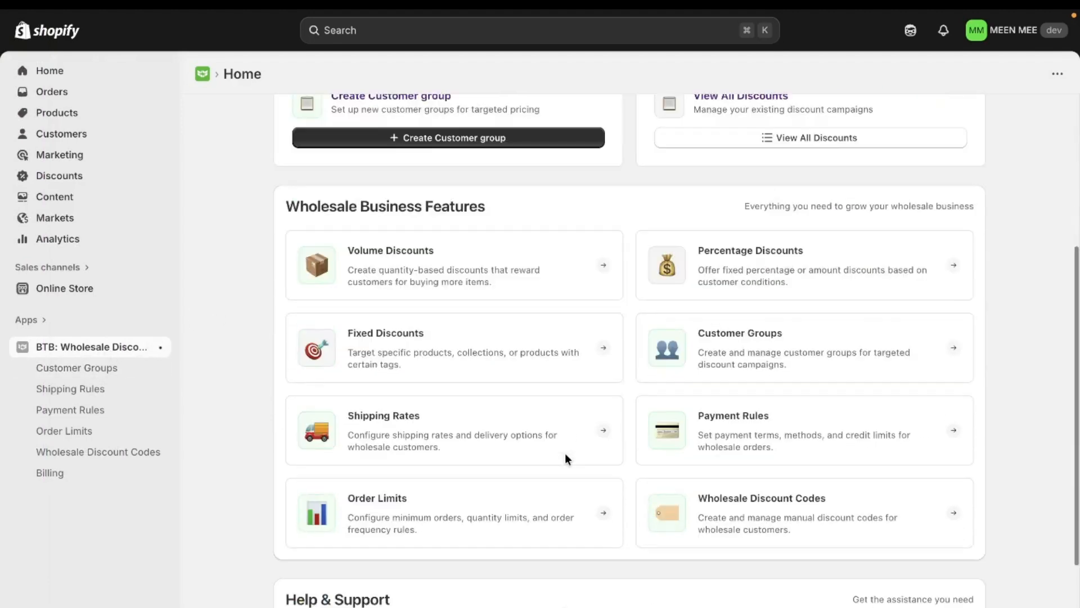
left_click(801, 423)
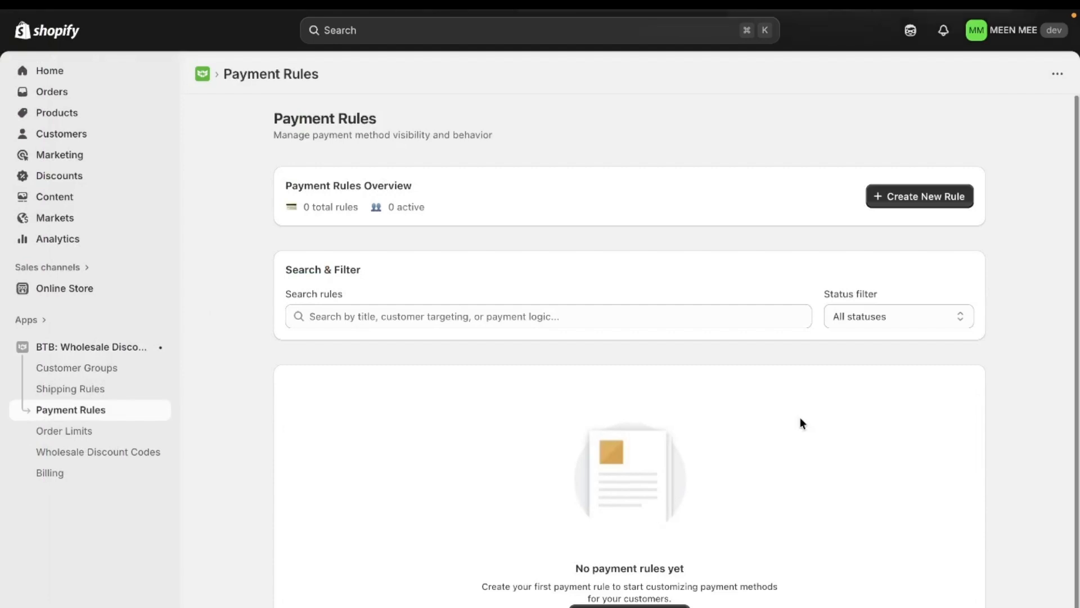
left_click(944, 200)
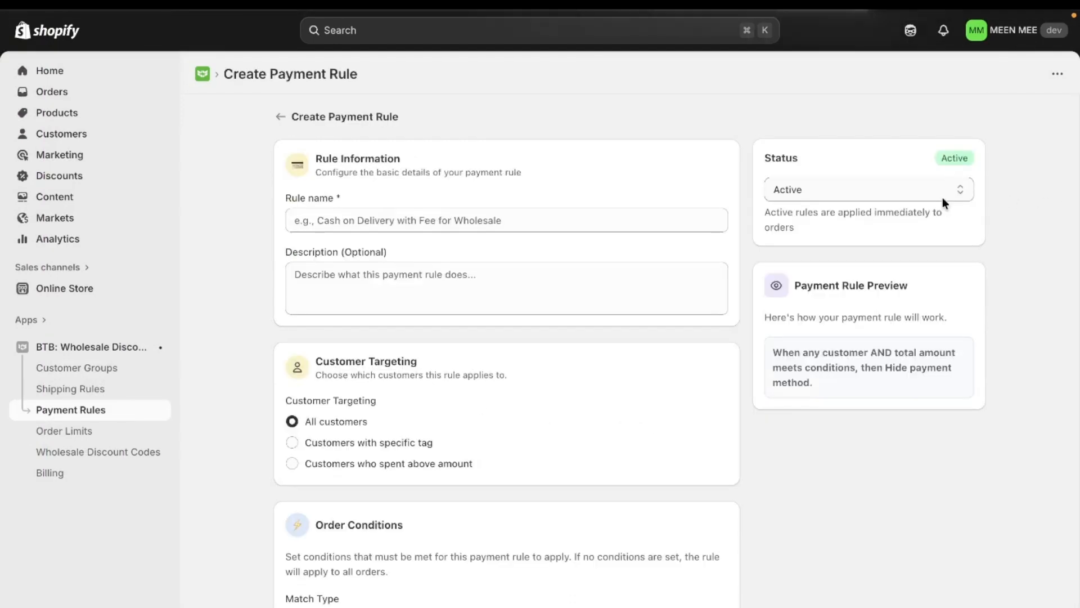
Name the payment rule "Rename Payment Method For Gold members".
left_click(437, 223)
key("Caps_Lock")
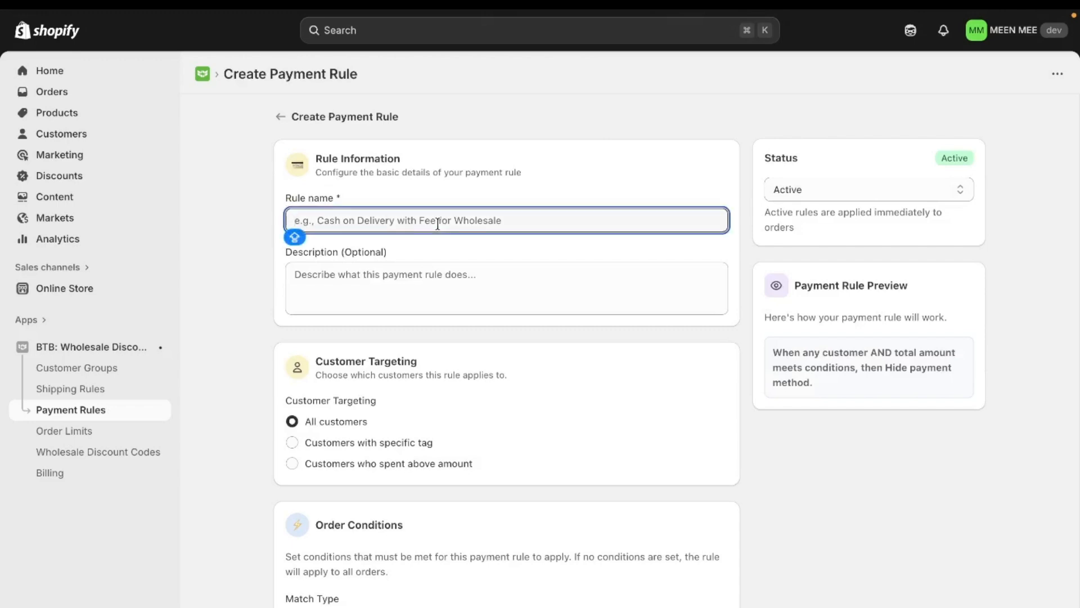
type("Re")
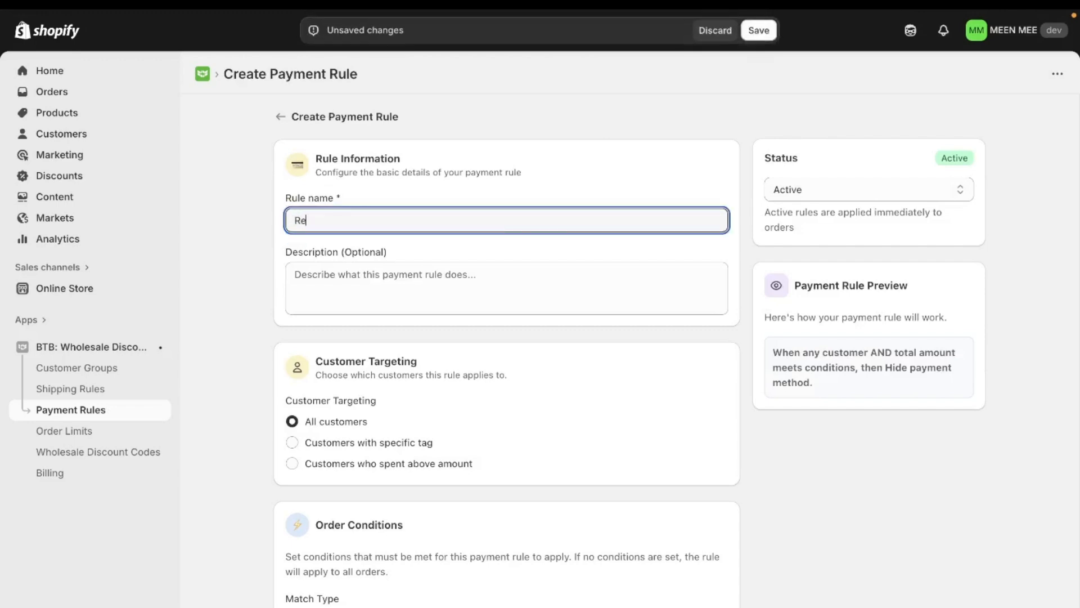
type("name Payment Method F")
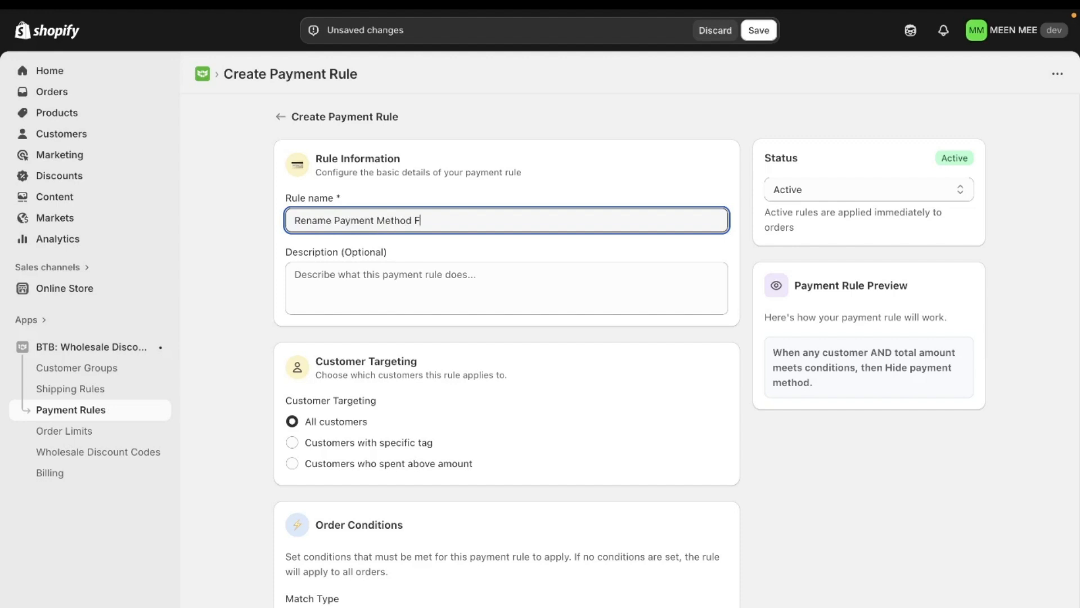
type("or Gold members")
Enter the description "Rule Set to Rename the Bank Deposit Payment method to Wire Transfer When Shipping Country is United States Only for Gold Members".
left_click(461, 284)
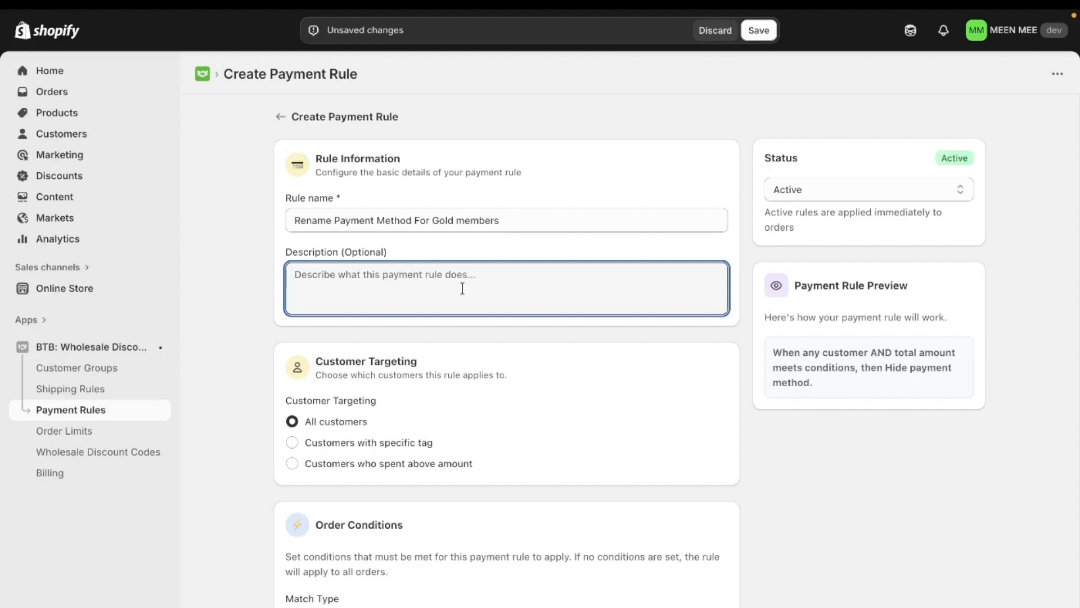
type("Rule Set to Rename the Bank Deposit Payment method to Wire Transfer When Shipping Country is United States Only for Gold Members")
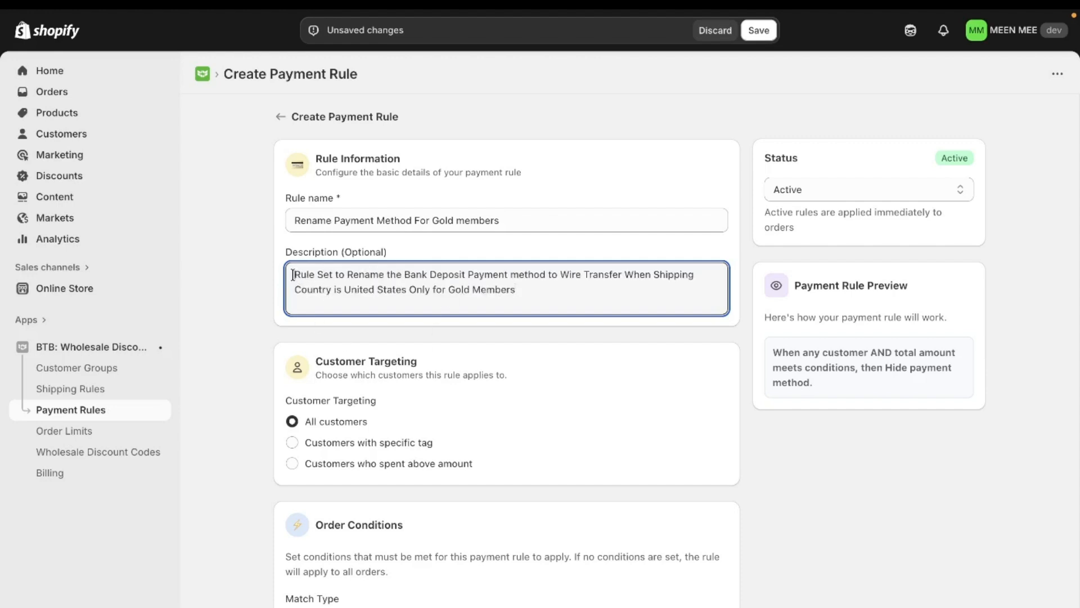
left_click_drag(292, 274, 550, 300)
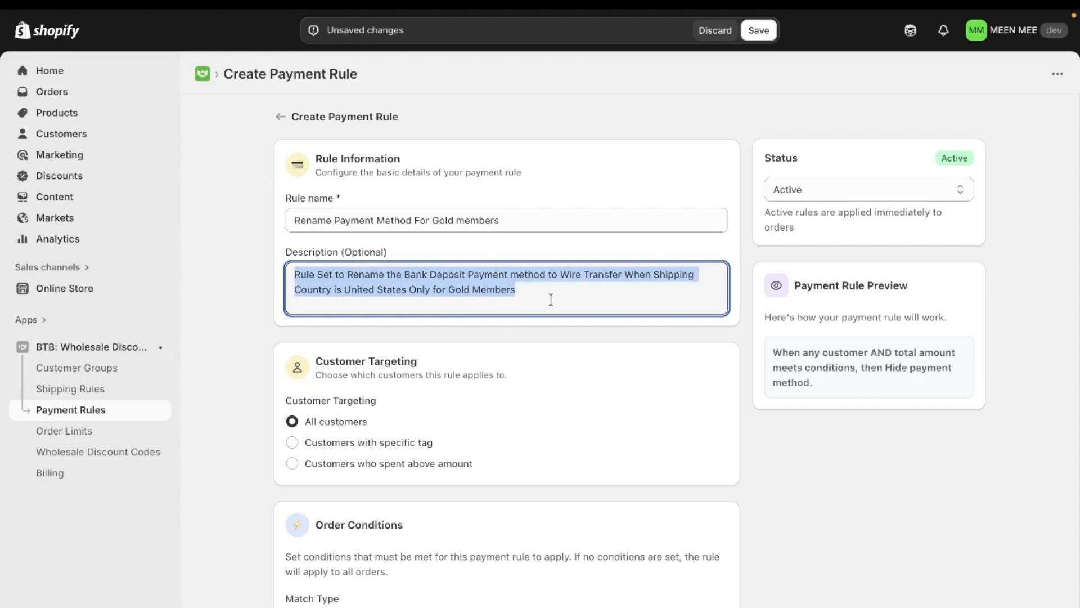
left_click(550, 300)
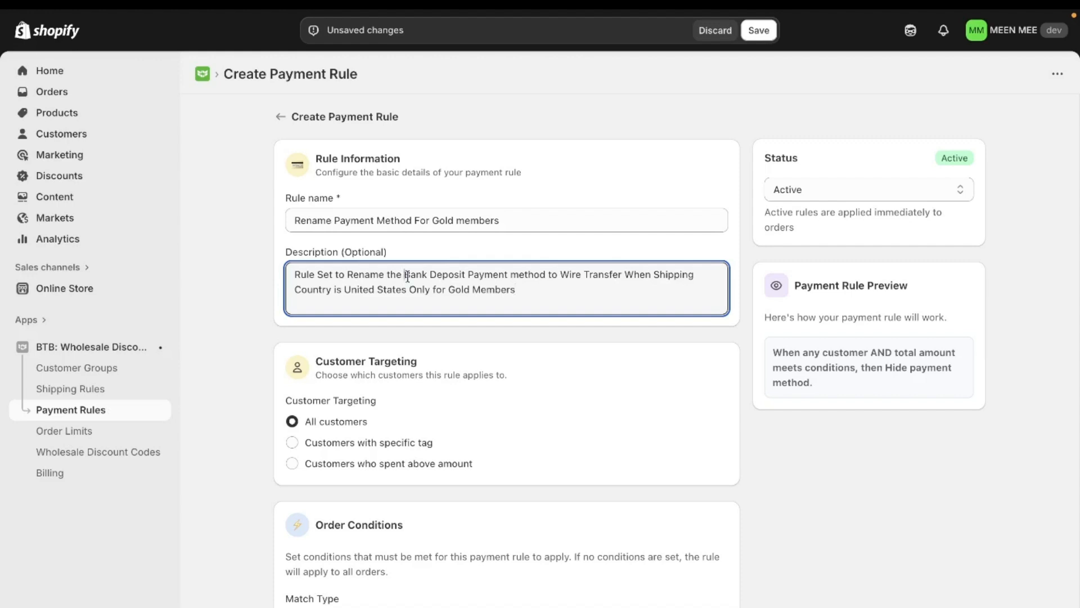
left_click_drag(404, 275, 465, 279)
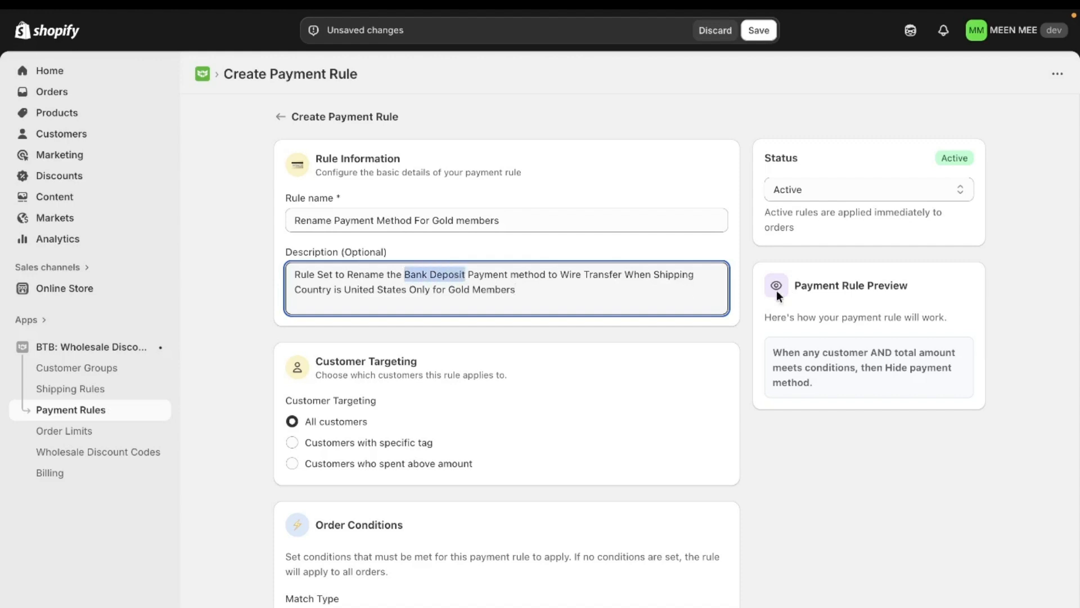
left_click(694, 299)
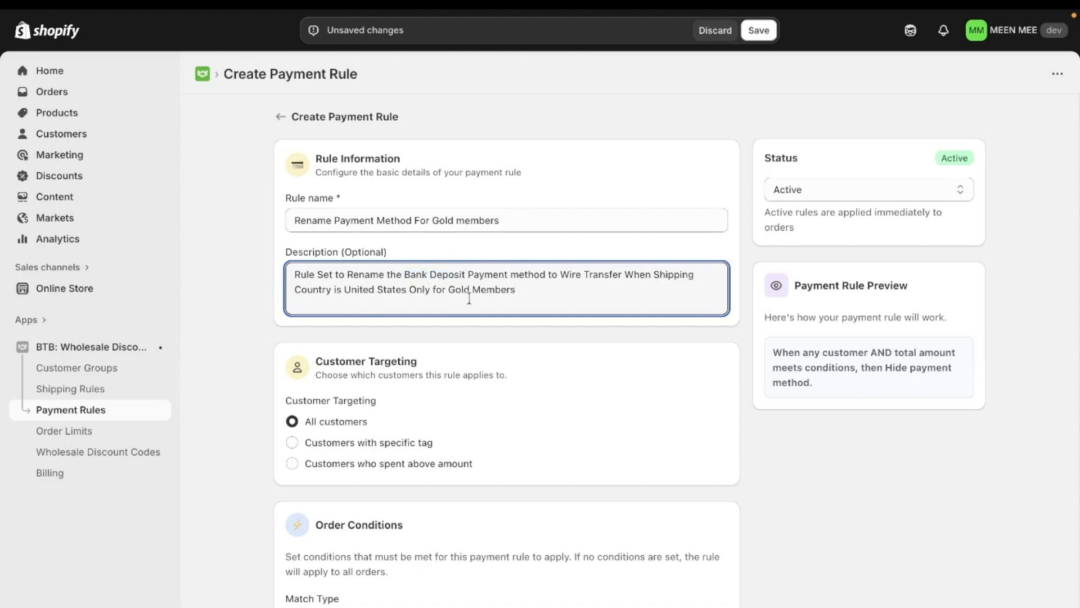
Target the rule at customers with a specific tag and enter GOLD as the customer tag.
scroll(528, 332, "down", 3)
scroll(529, 331, "down", 2)
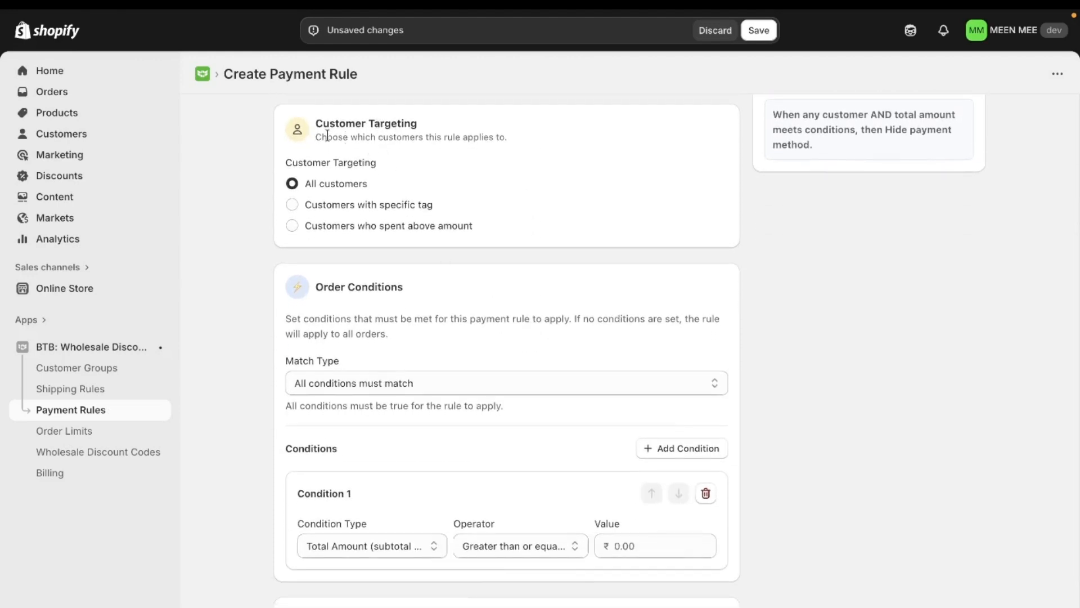
left_click(393, 210)
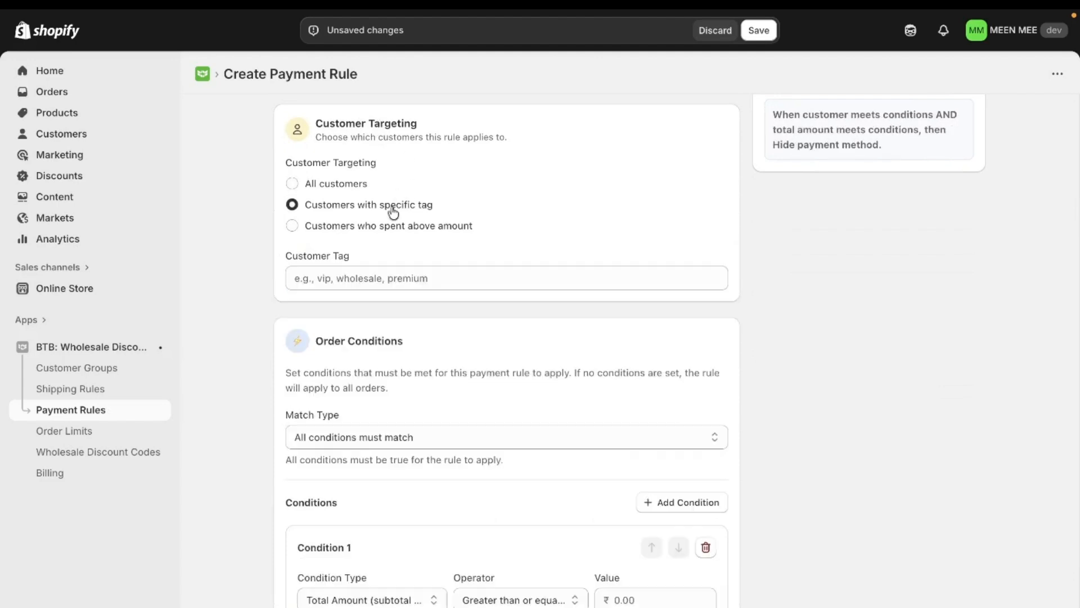
left_click(378, 285)
type("GOLD")
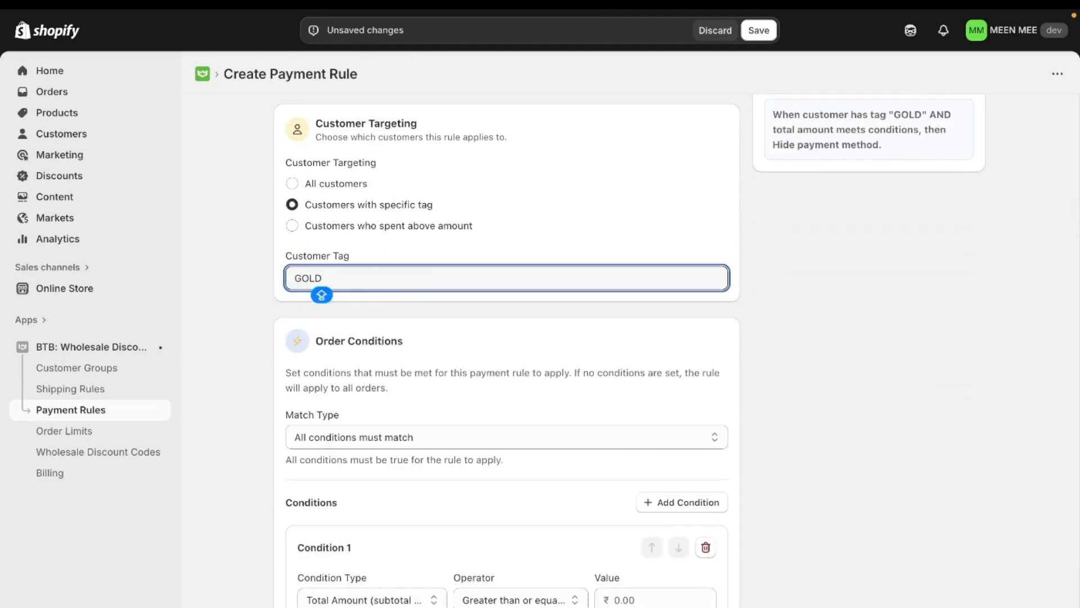
left_click(581, 237)
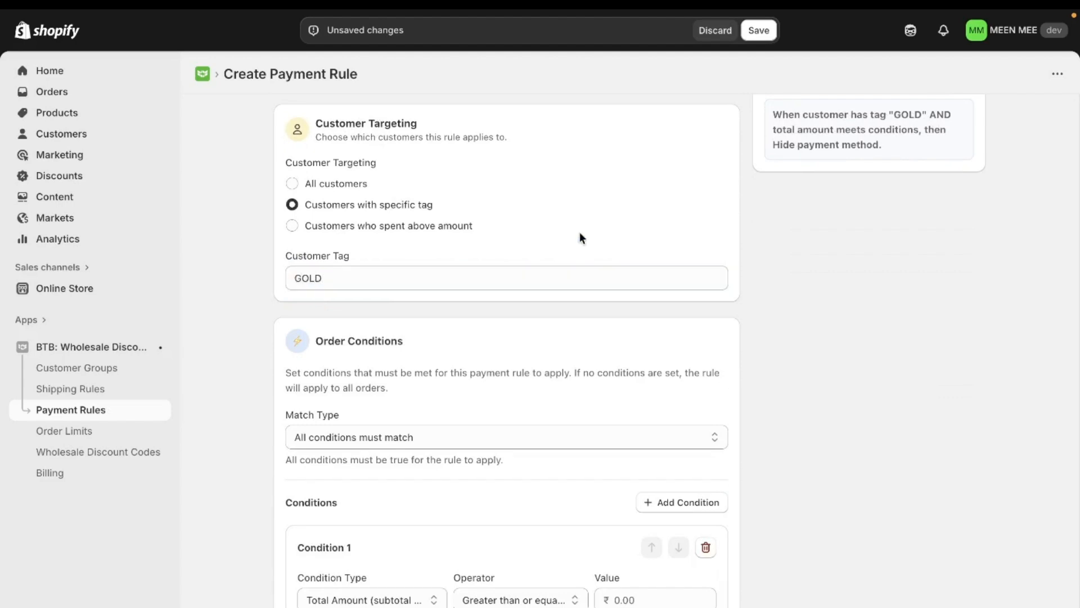
Set the type of order Condition 1 to Shipping Country.
scroll(581, 236, "up", 1)
scroll(579, 237, "up", 3)
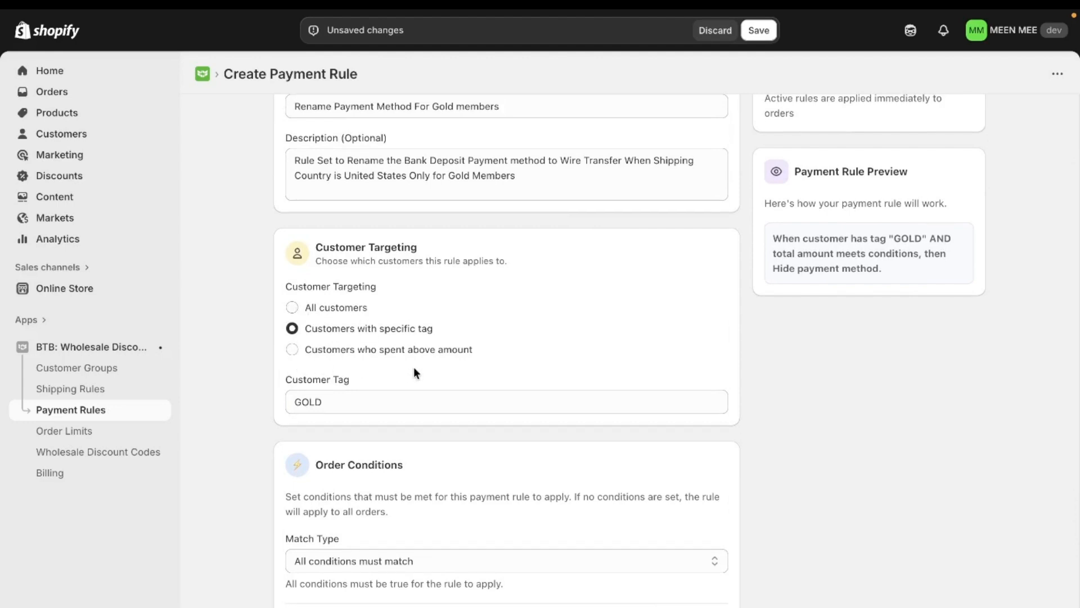
scroll(414, 368, "down", 1)
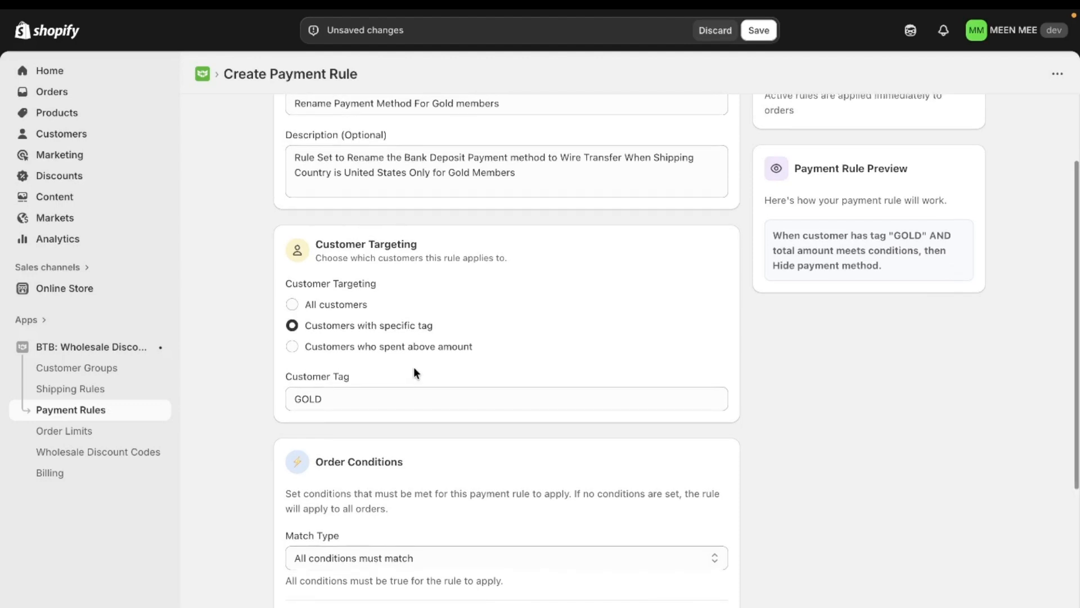
scroll(414, 368, "down", 1)
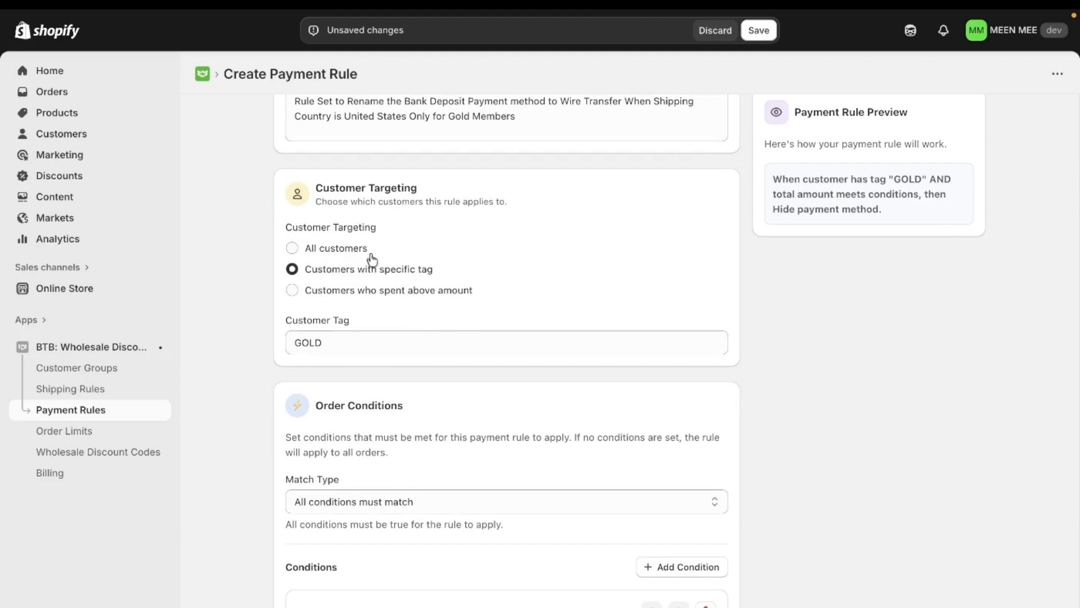
scroll(475, 288, "down", 1)
scroll(474, 289, "down", 5)
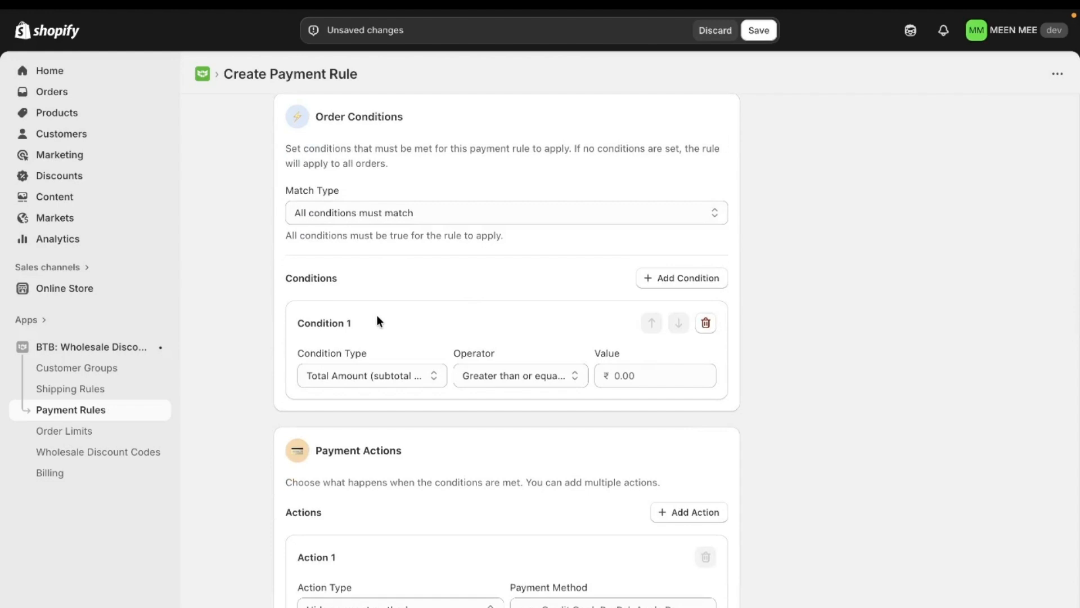
left_click(345, 371)
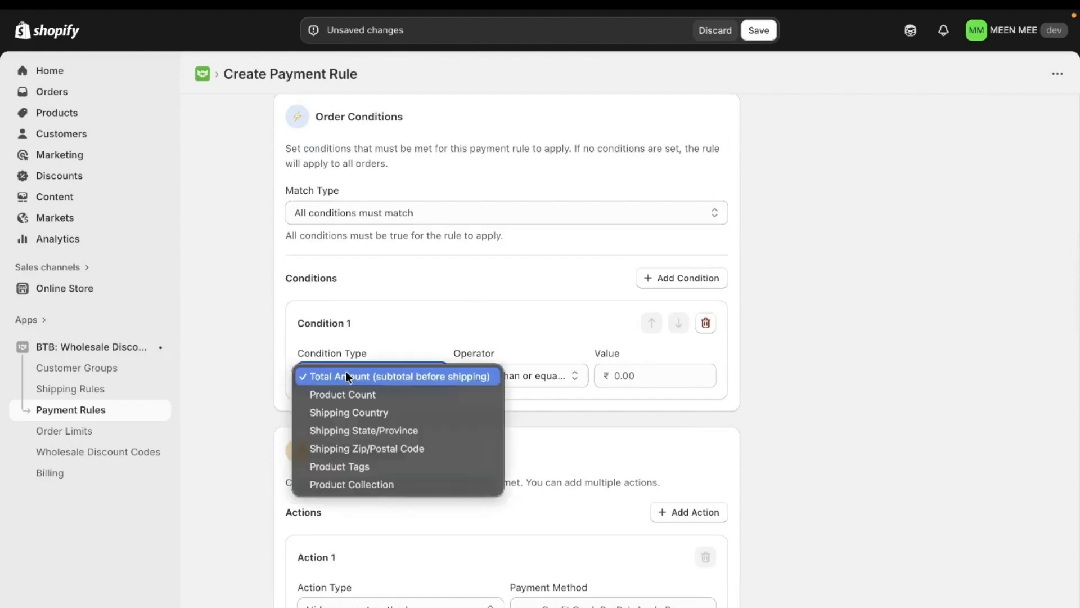
left_click(349, 416)
Select United States as the country for the Shipping Country condition and confirm the selection.
left_click(655, 357)
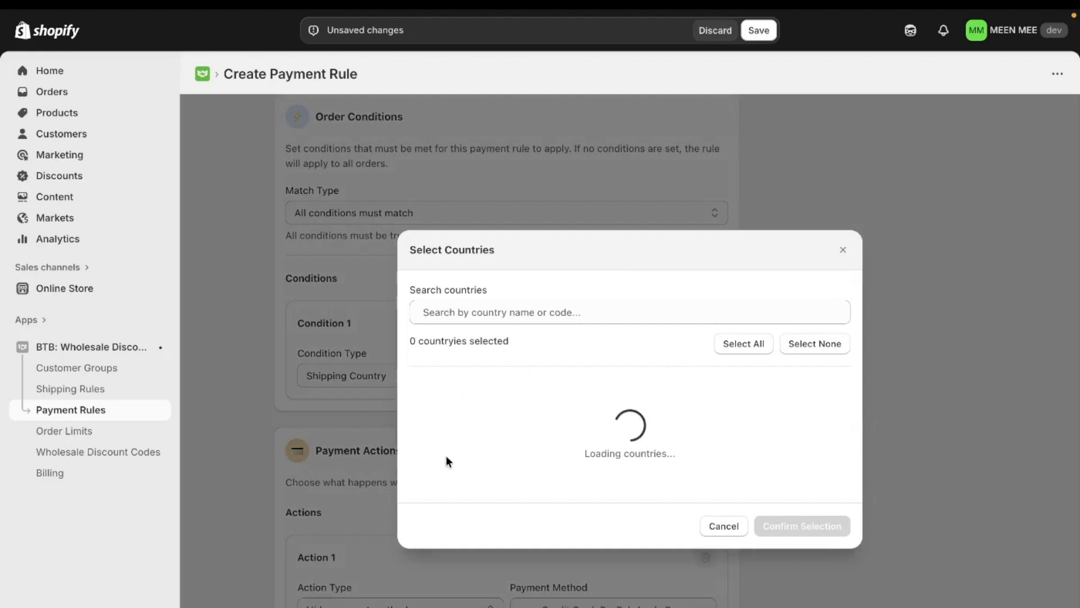
scroll(446, 454, "down", 1)
scroll(445, 455, "up", 1)
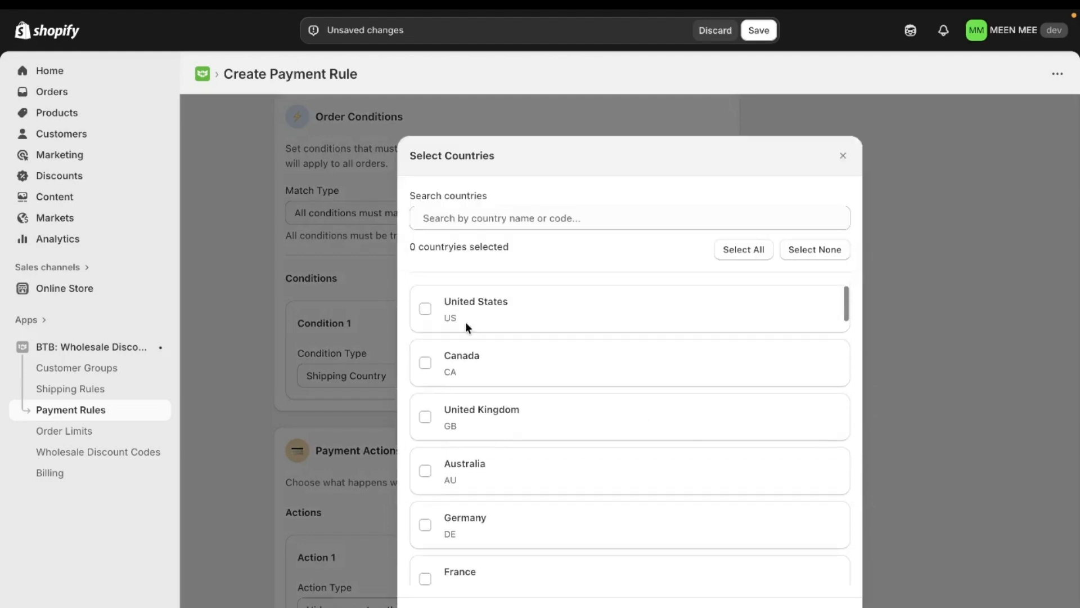
left_click(437, 313)
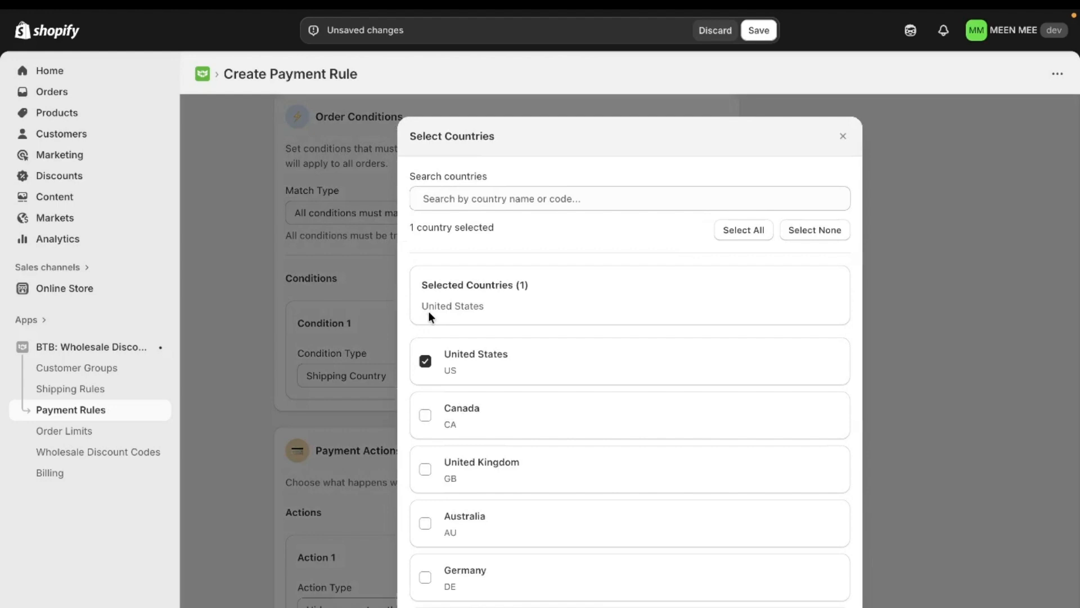
scroll(505, 488, "down", 9)
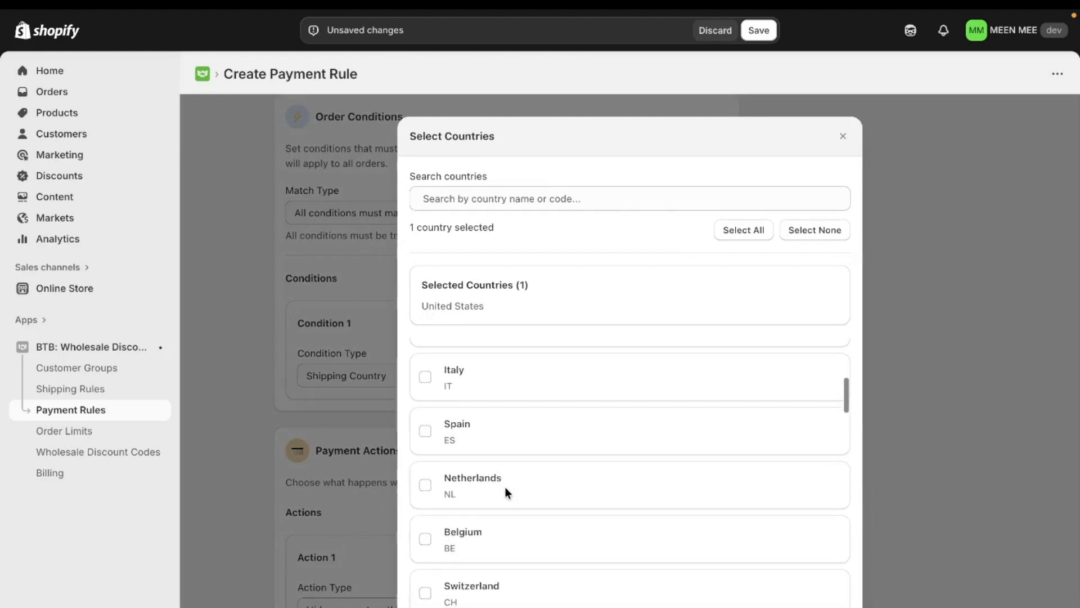
scroll(504, 487, "down", 1)
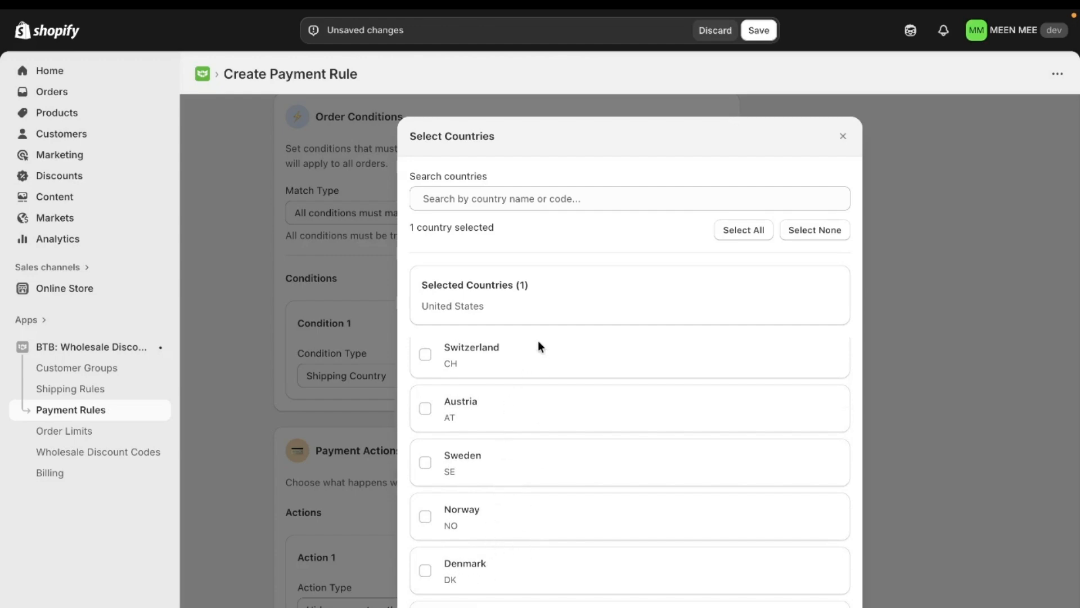
key("Escape")
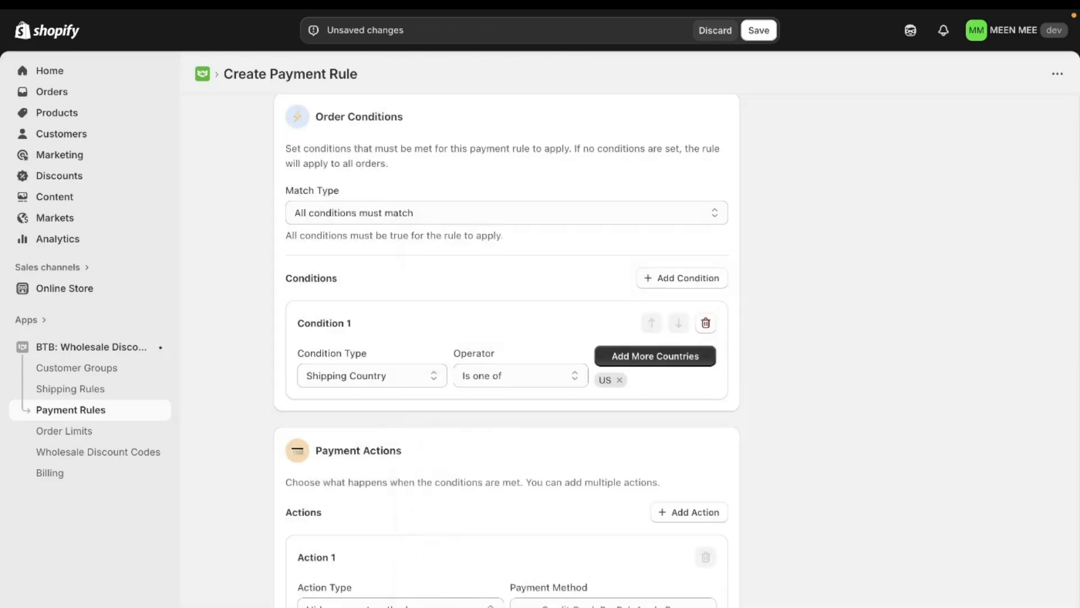
scroll(592, 448, "up", 1)
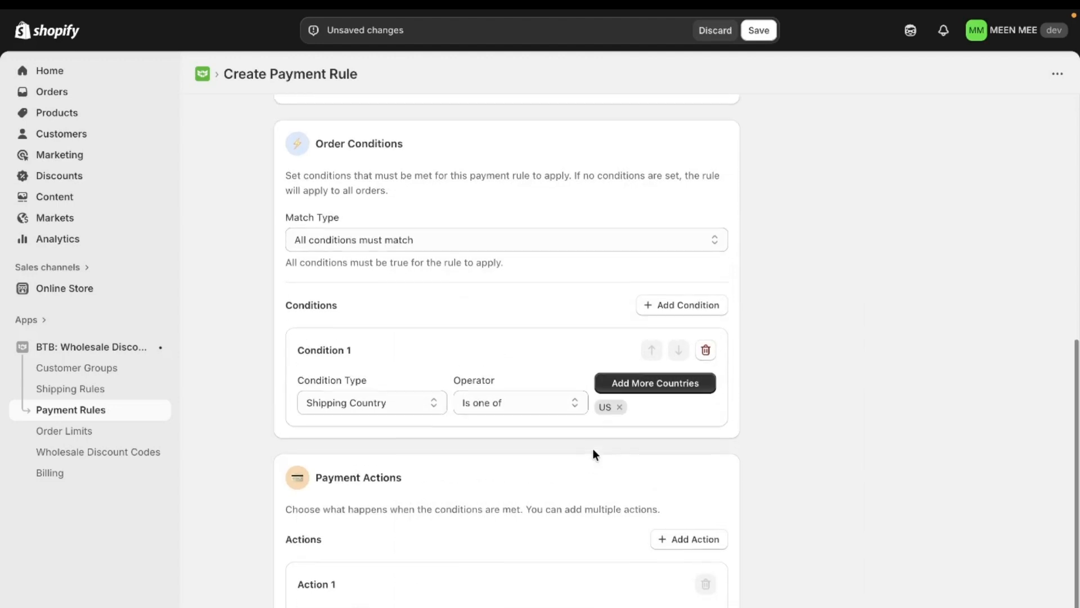
Try out a second order condition under the All conditions must match option and delete Condition 2 again.
left_click(669, 313)
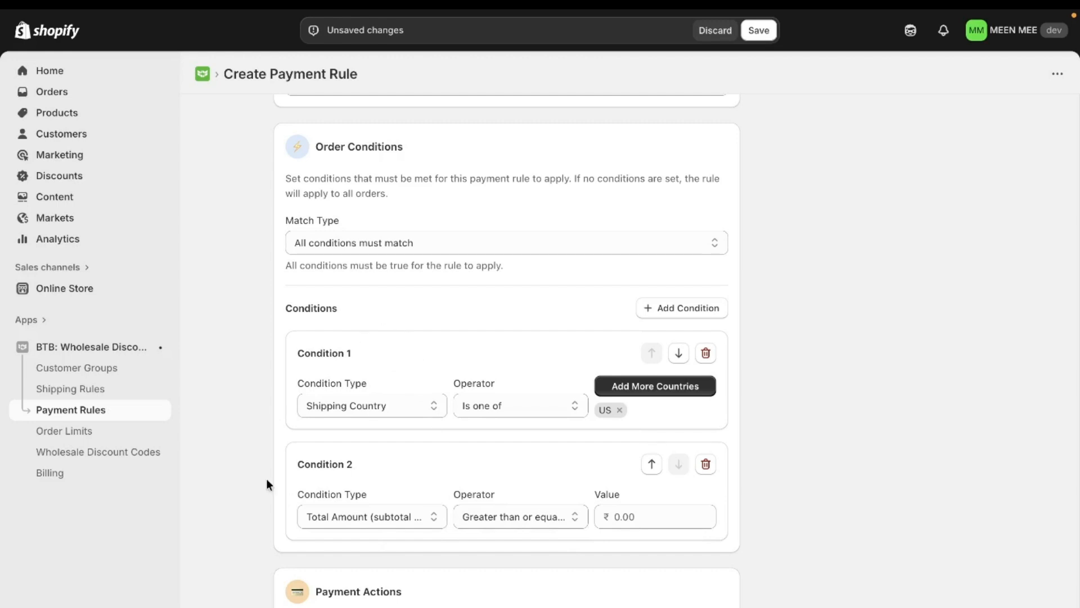
scroll(370, 529, "up", 1)
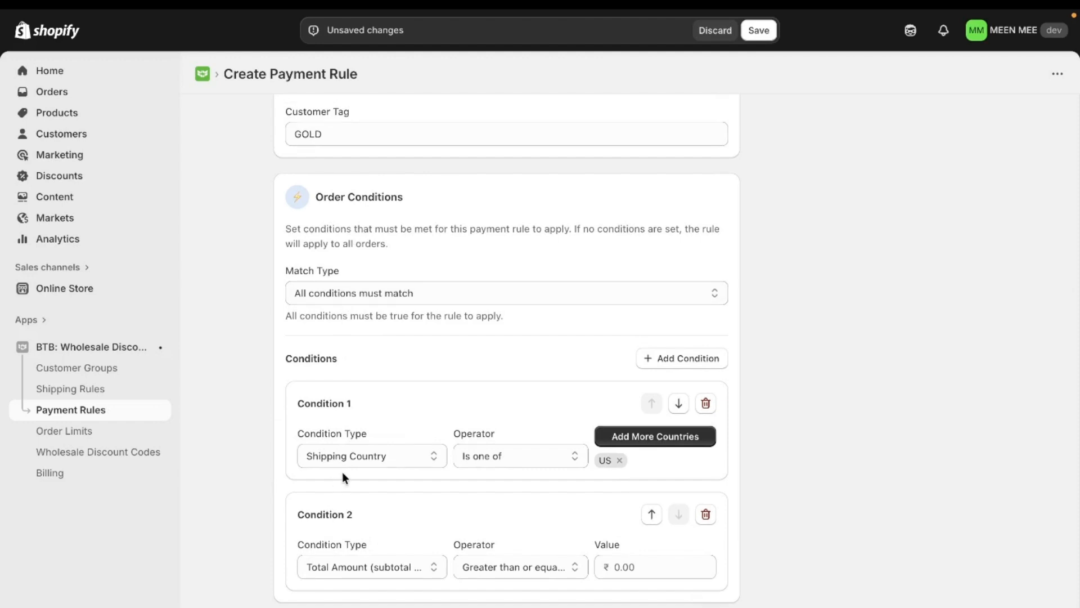
left_click(396, 295)
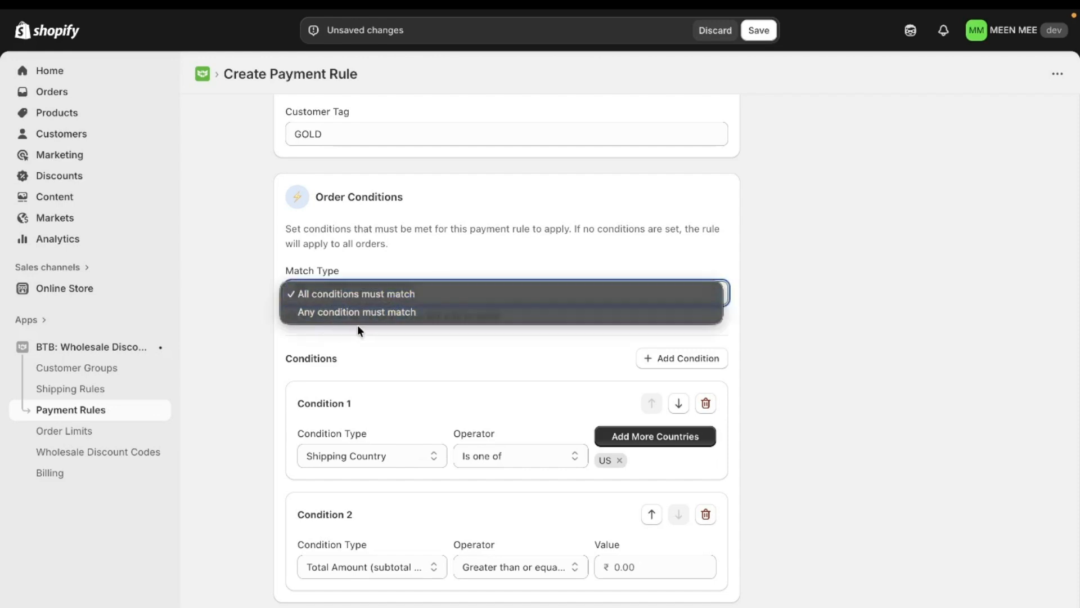
left_click(421, 350)
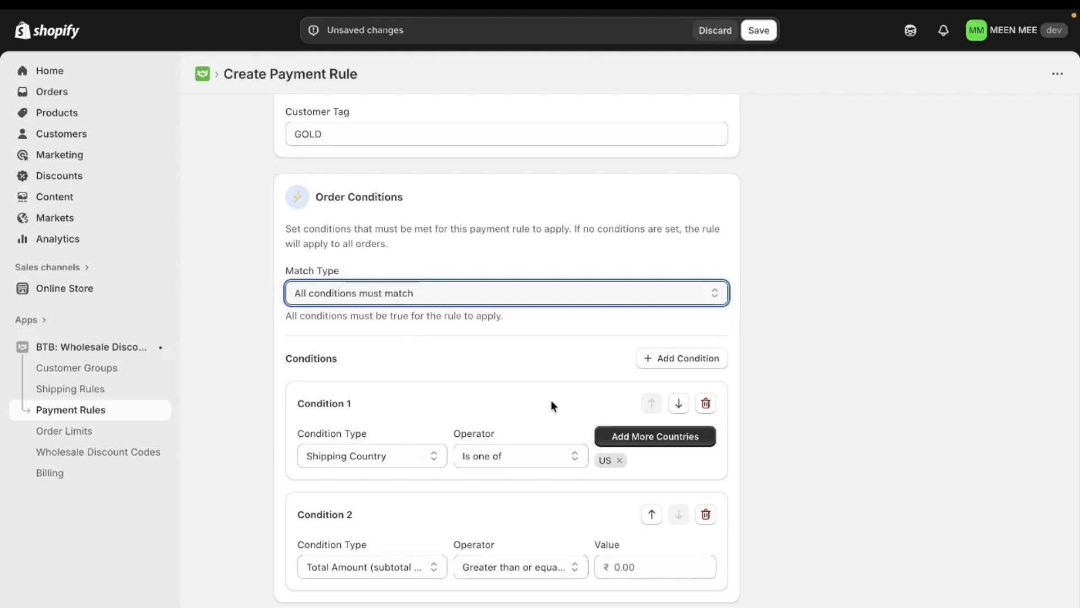
scroll(522, 362, "down", 3)
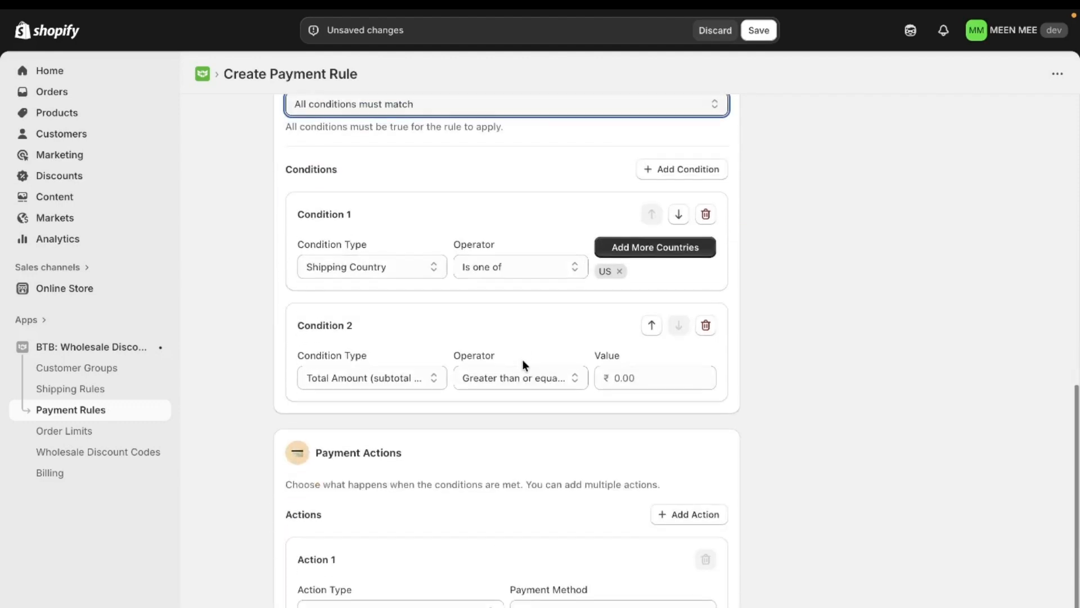
left_click(705, 325)
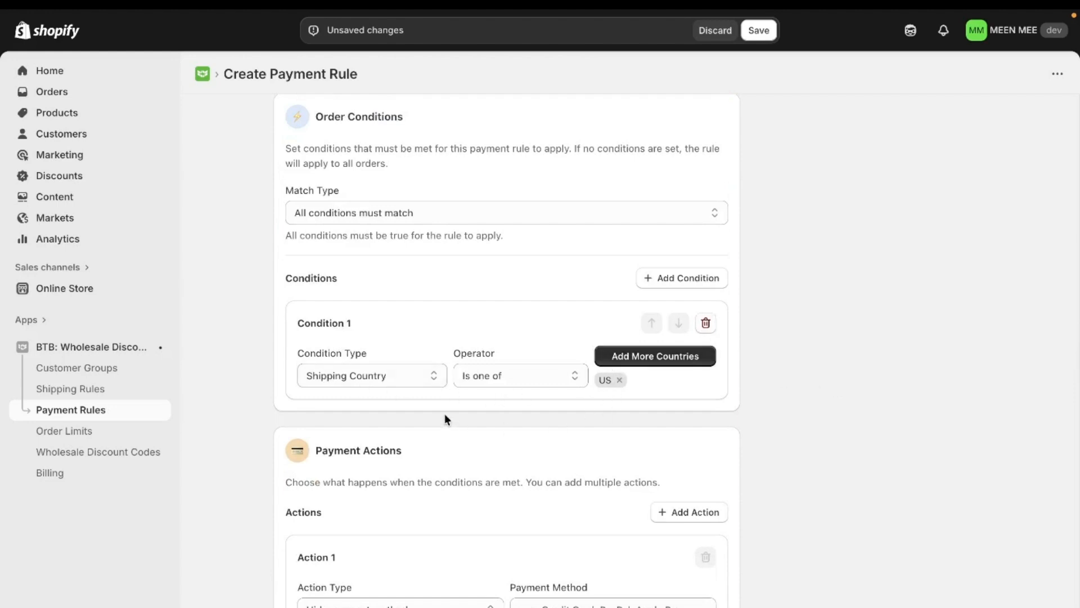
Set Action 1 to rename the payment method Bank Deposit to Wire Transfer, and save the payment rule.
left_click(400, 604)
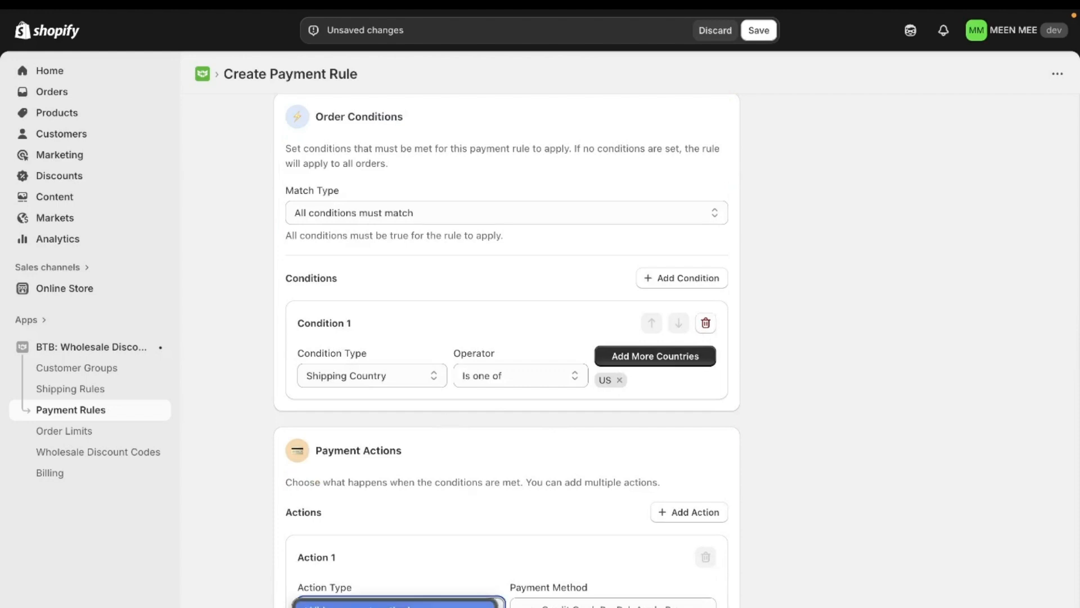
left_click(397, 607)
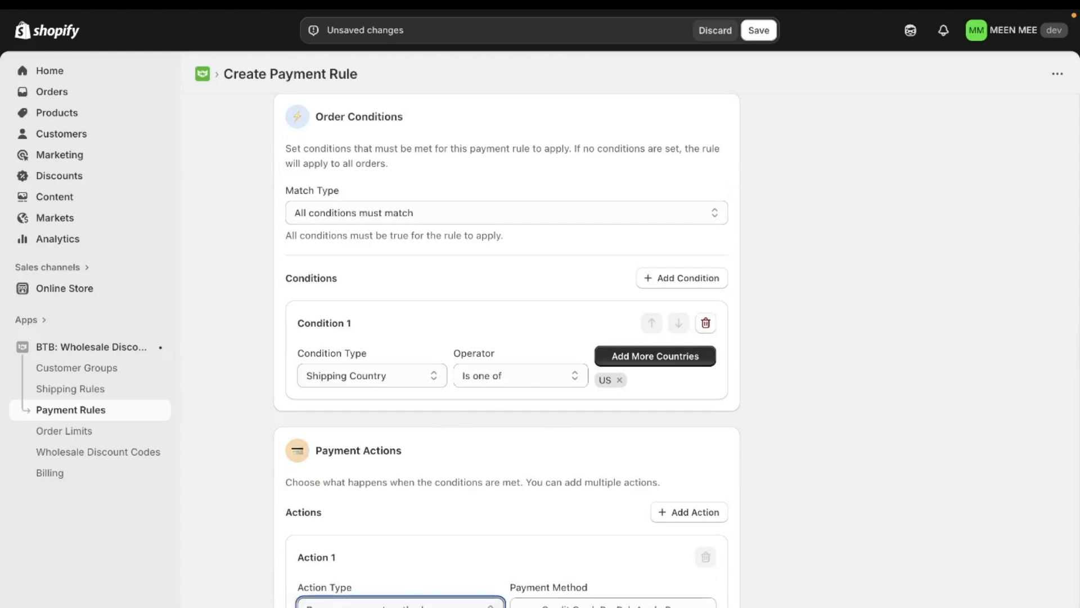
left_click(564, 607)
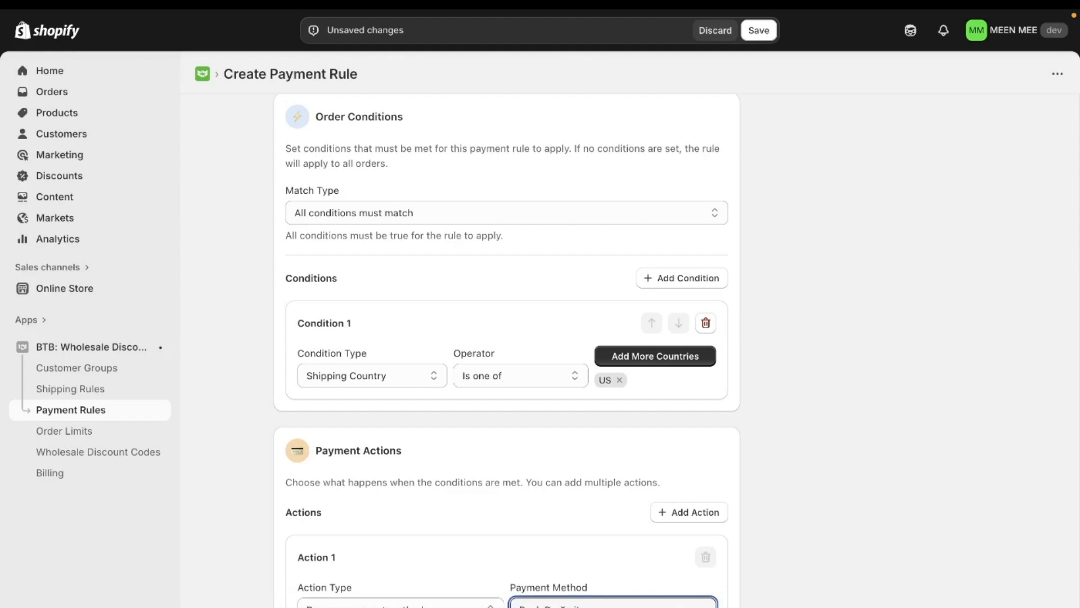
scroll(506, 349, "down", 1)
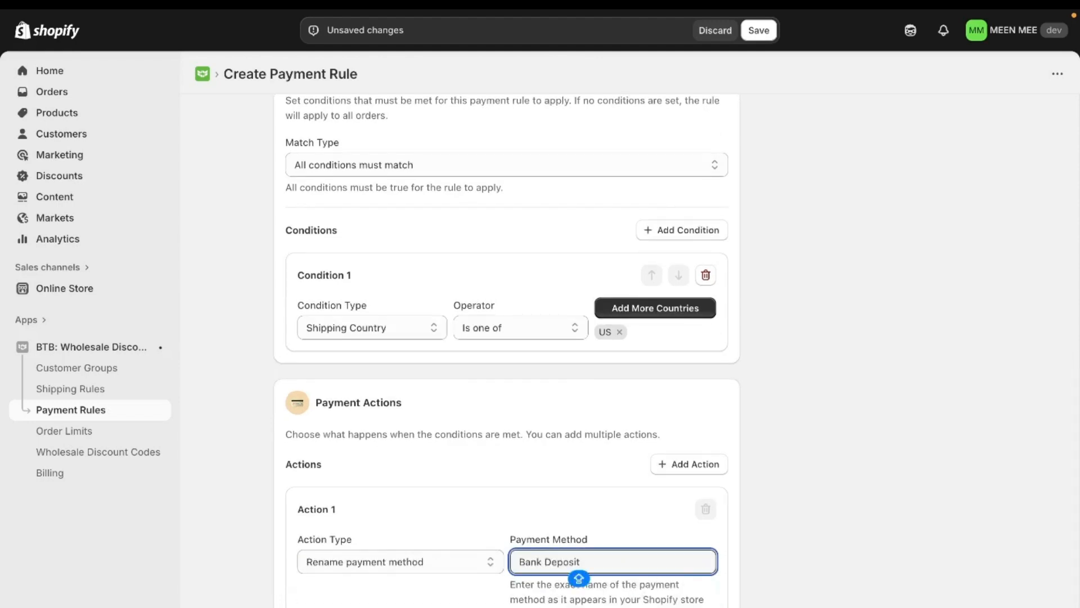
key("Tab")
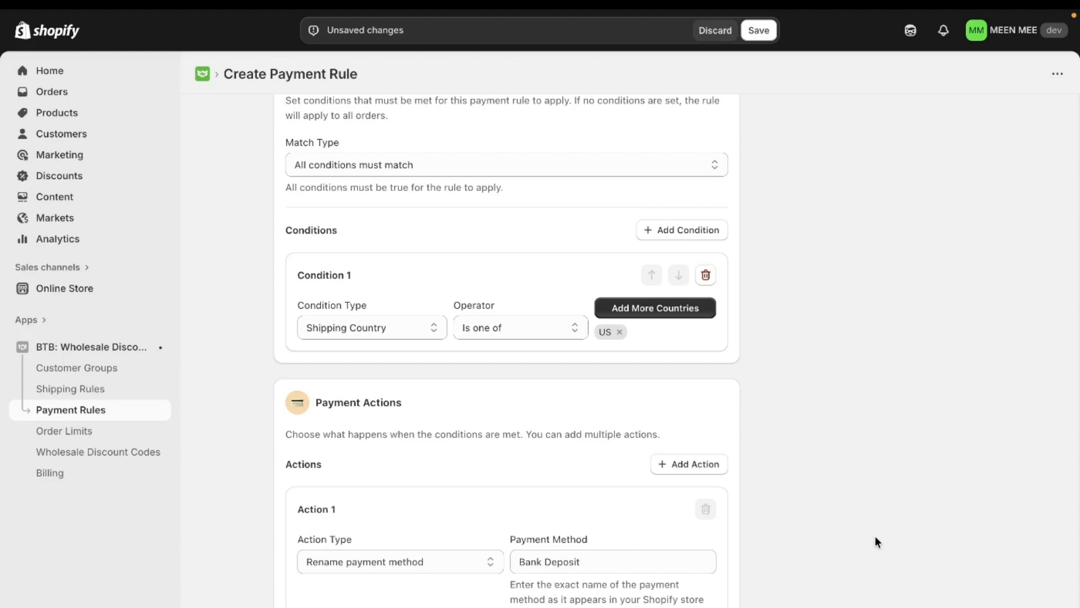
scroll(480, 439, "up", 10)
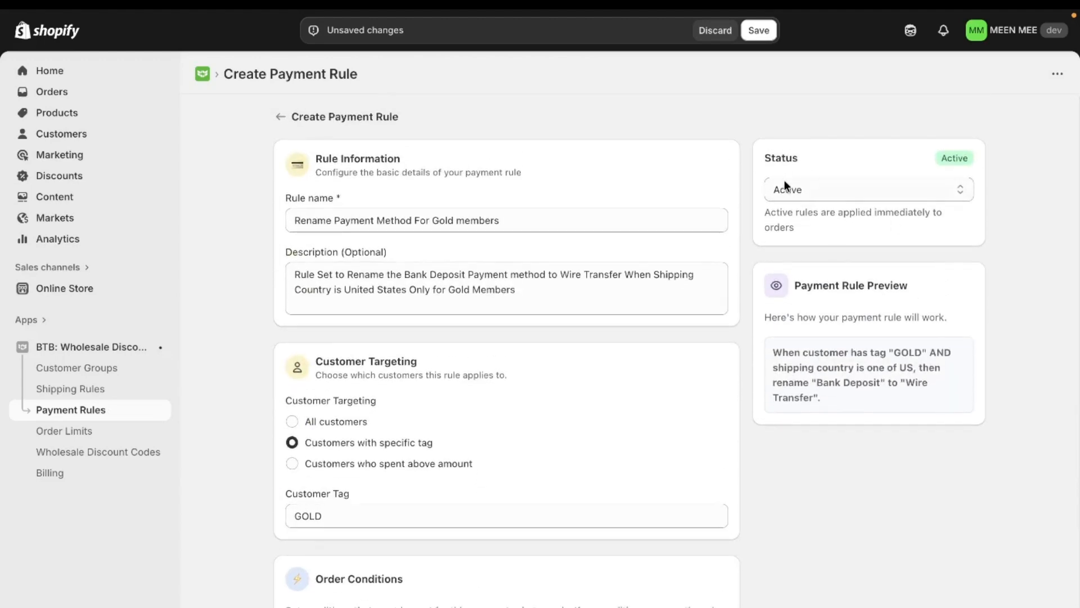
left_click(765, 37)
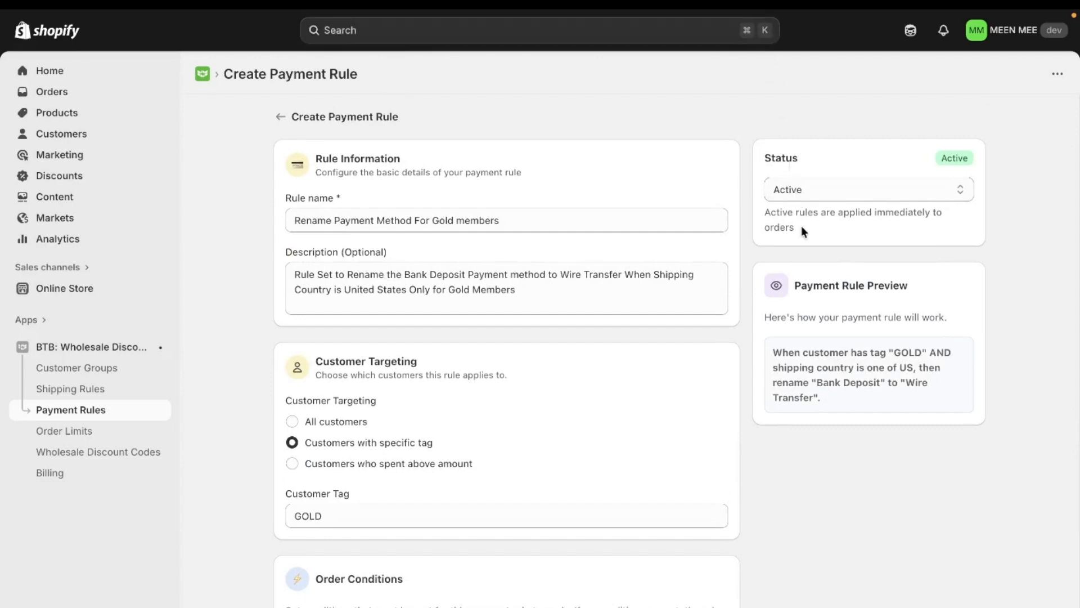
Switch to the MEEN MEE storefront, proceed from its cart to checkout and examine the payment methods offered for delivery to Canada.
mouse_move(3, 270)
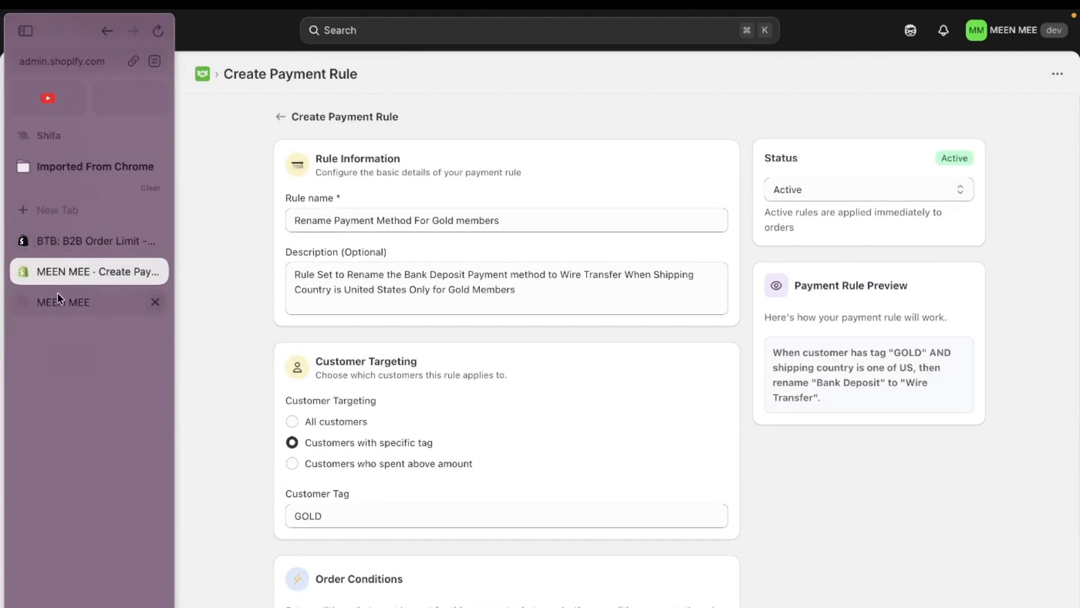
left_click(58, 307)
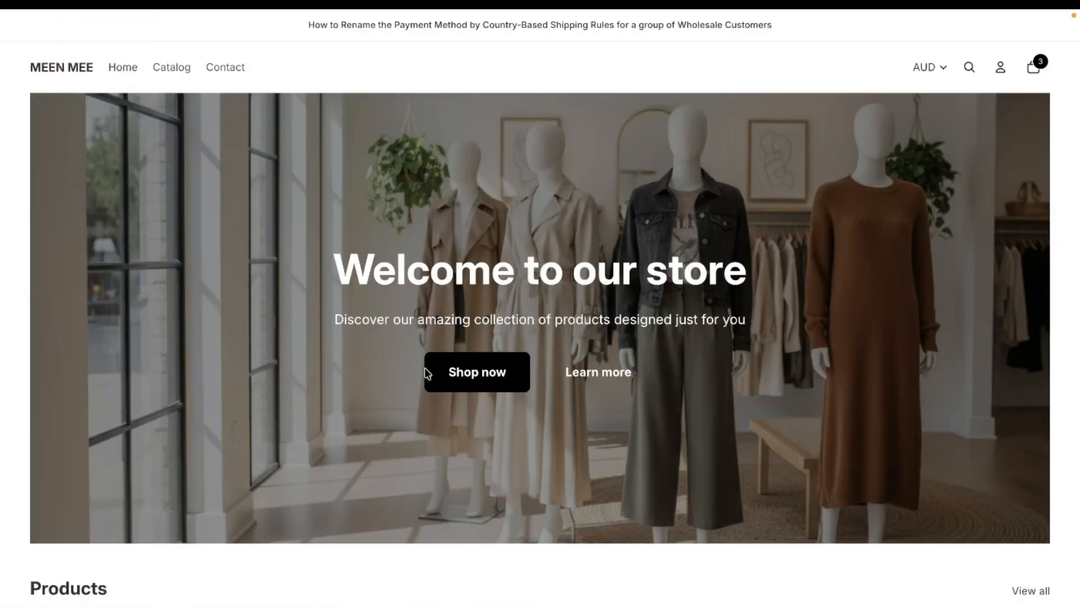
left_click(1034, 67)
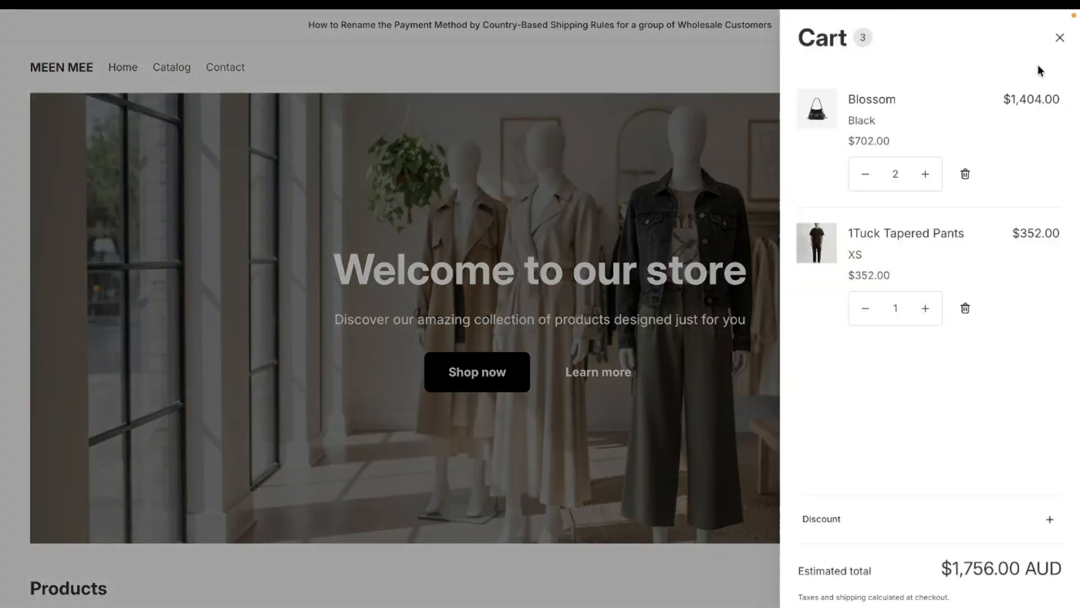
left_click(929, 606)
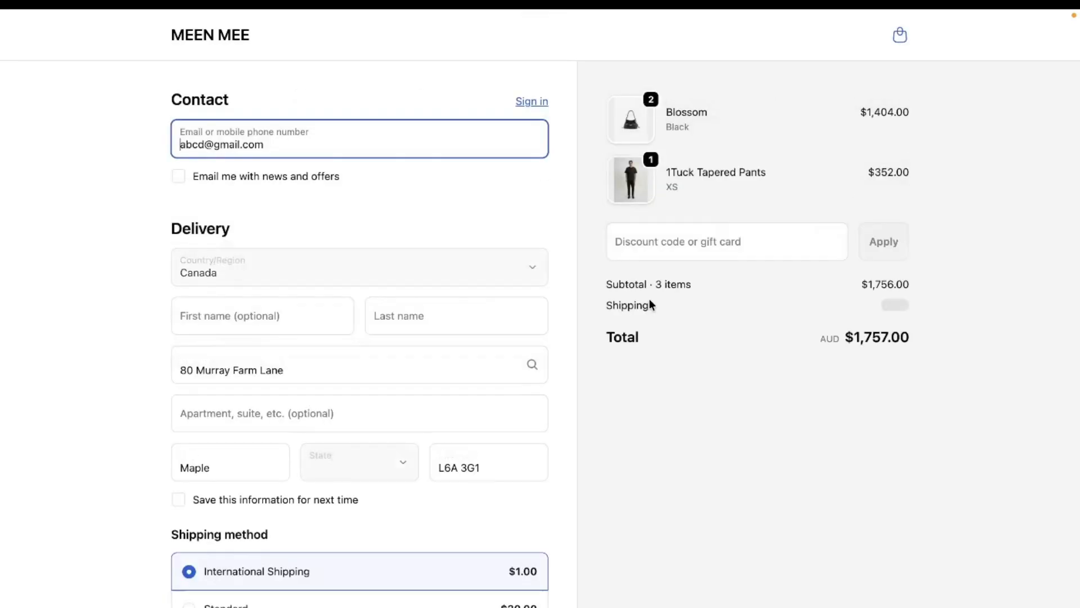
scroll(353, 304, "down", 1)
scroll(354, 303, "down", 1)
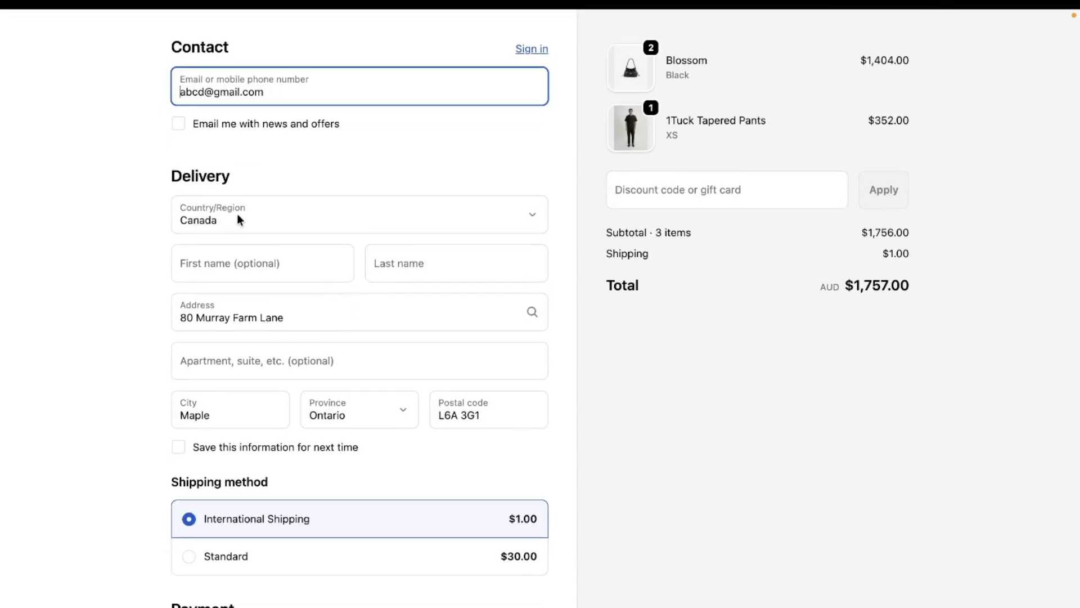
scroll(218, 223, "down", 8)
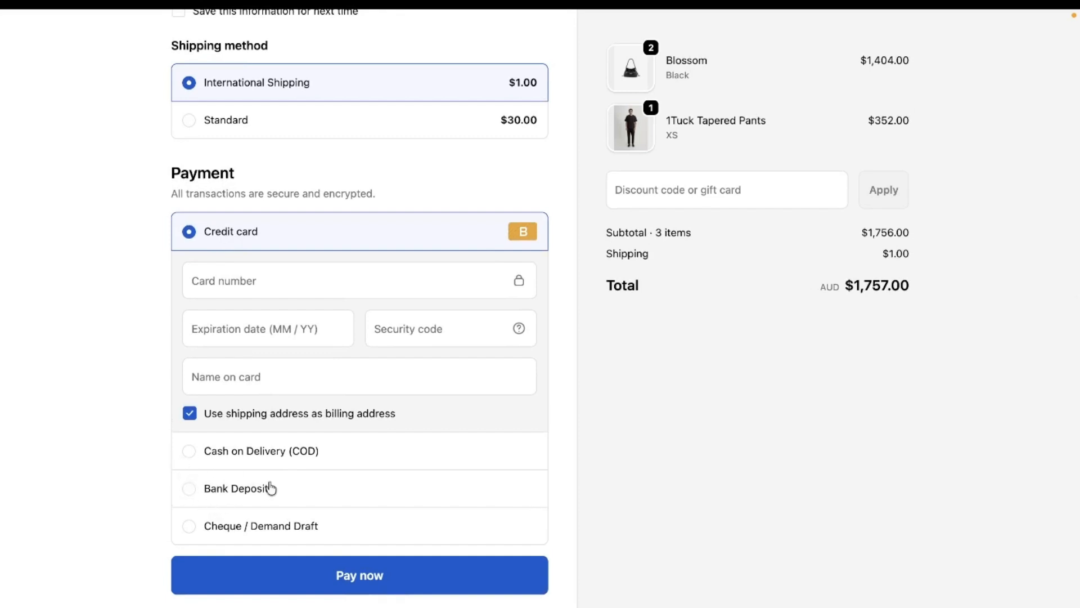
scroll(271, 487, "up", 6)
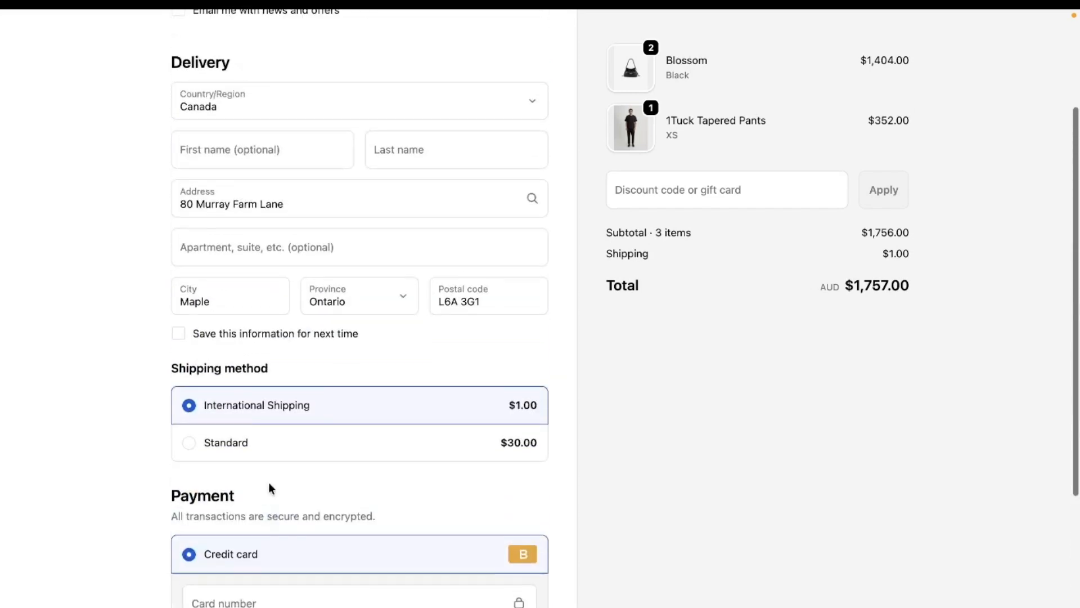
scroll(263, 183, "up", 2)
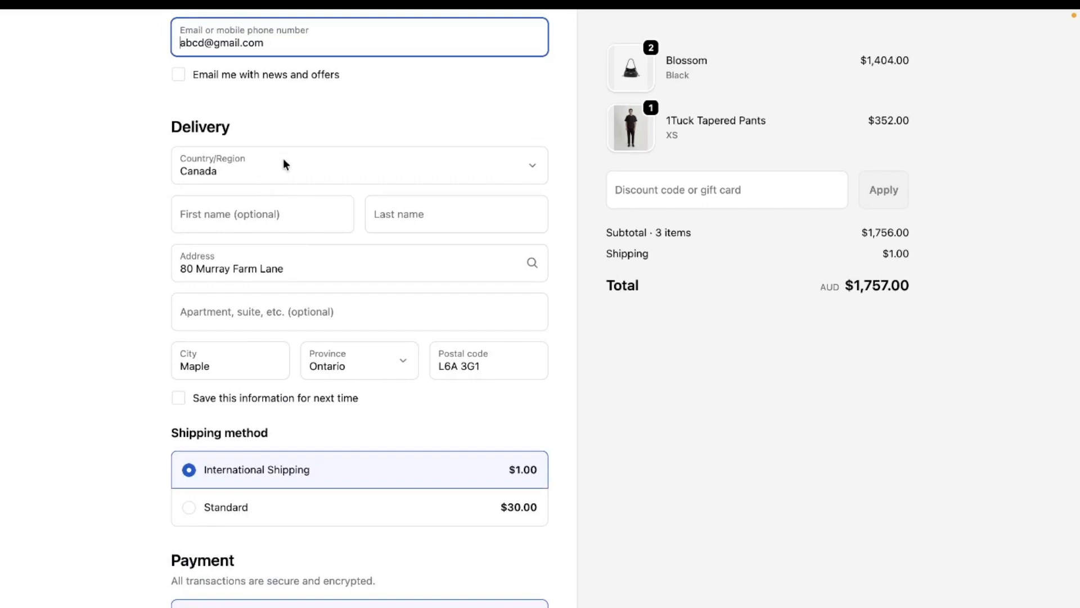
Change the delivery country to United States with a suggested address matching "test" and check the payment methods offered.
left_click(283, 165)
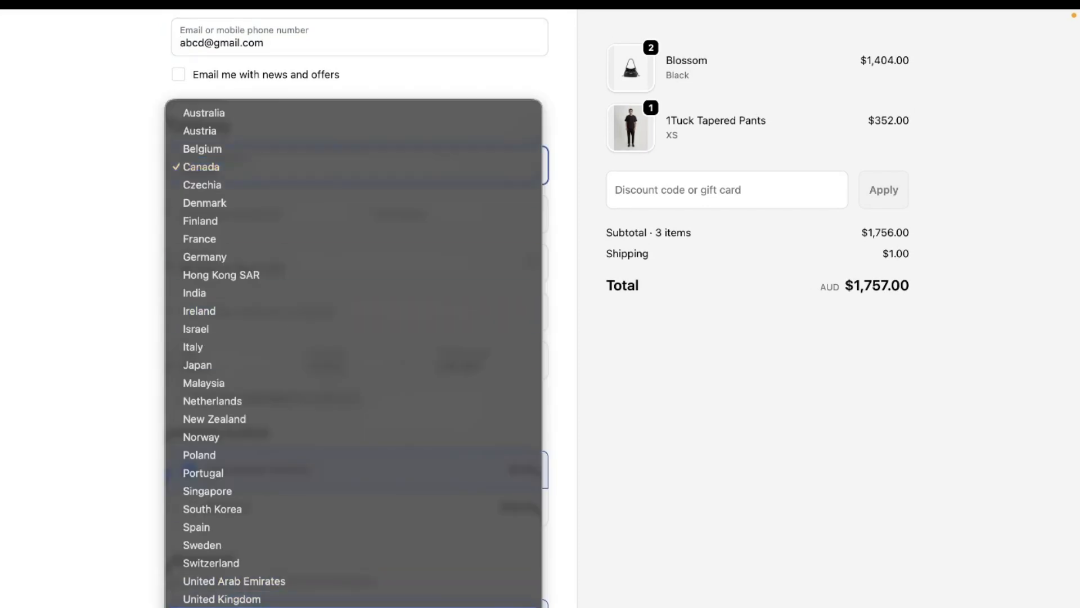
left_click(282, 607)
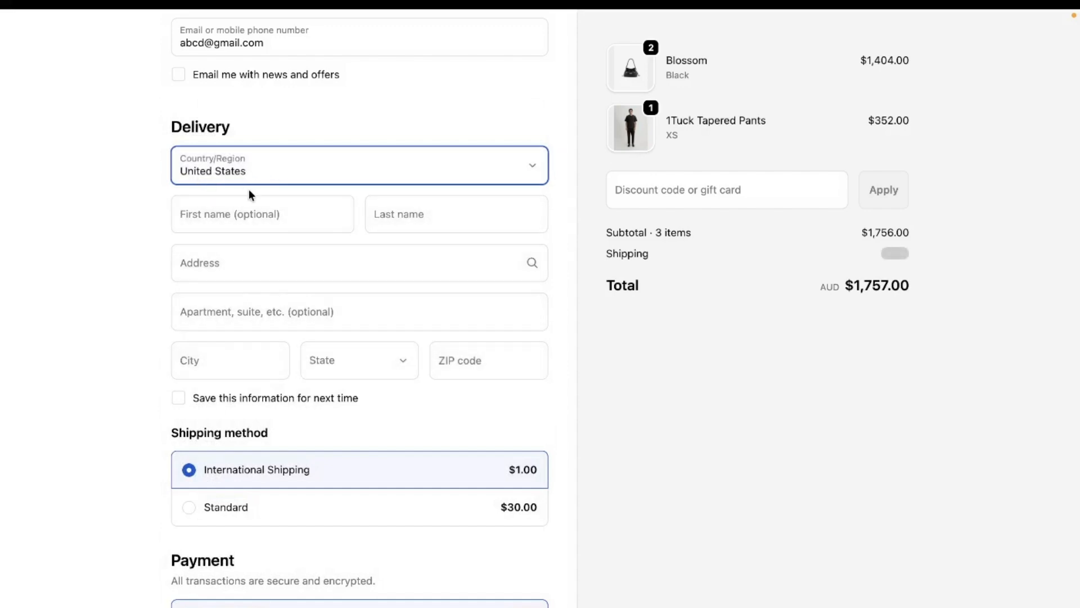
scroll(251, 195, "down", 1)
left_click(234, 234)
type("test")
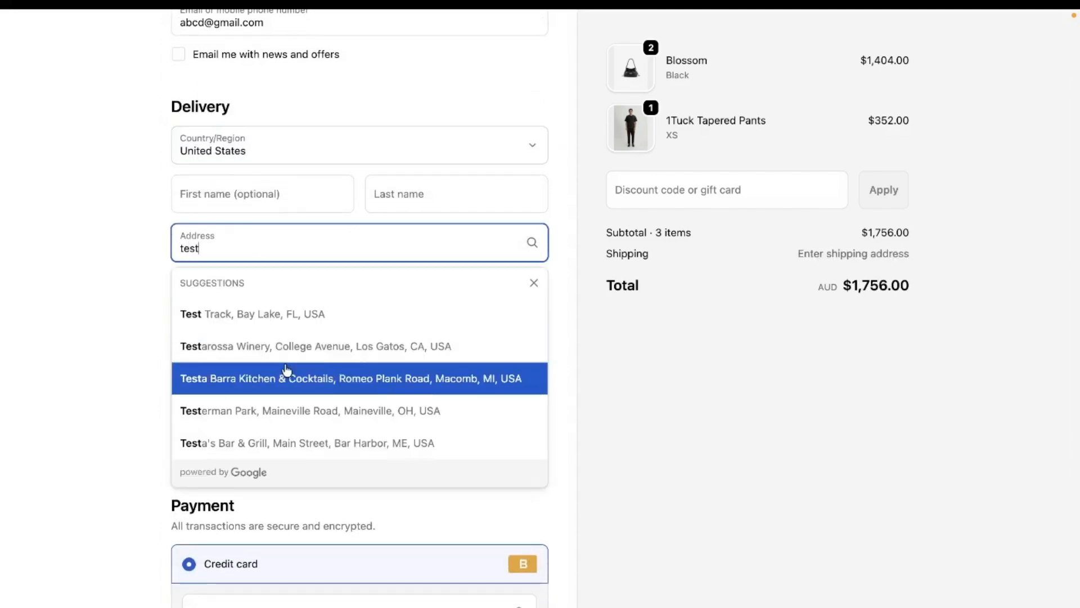
left_click(285, 372)
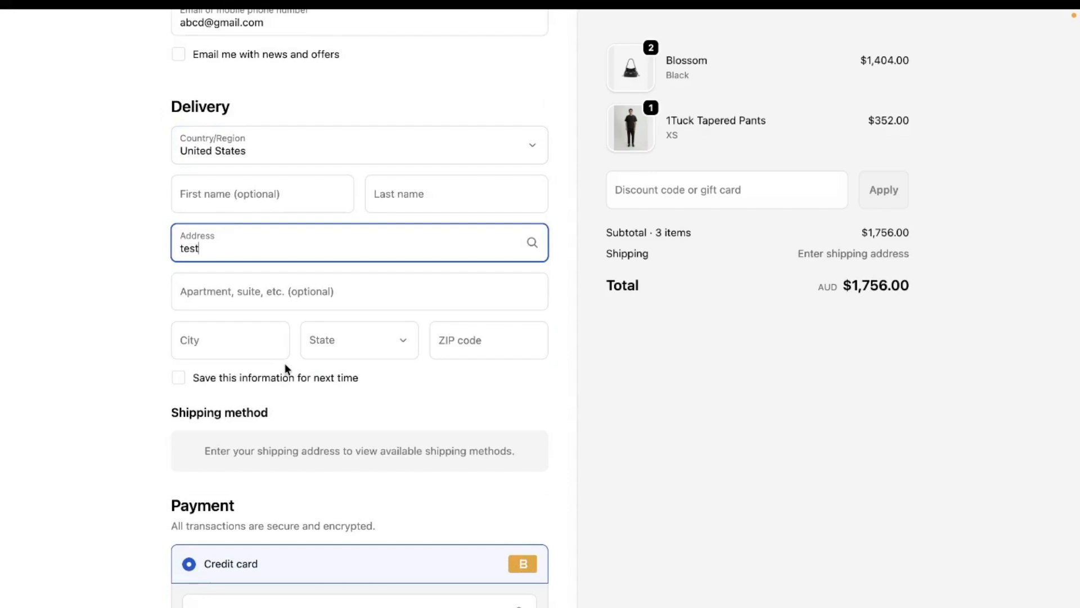
scroll(284, 368, "down", 5)
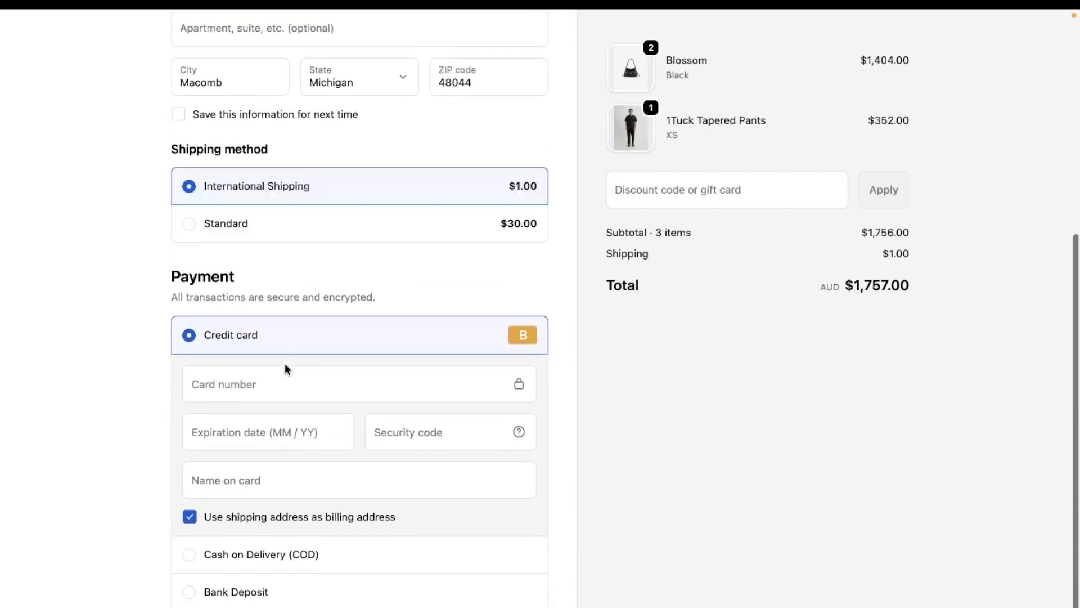
scroll(285, 362, "up", 7)
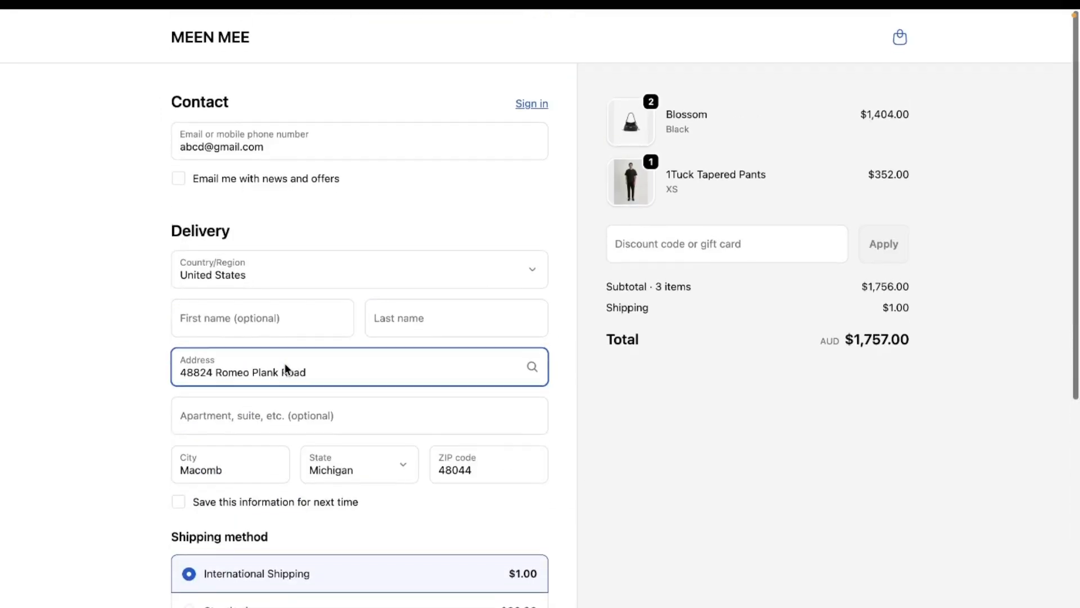
scroll(273, 342, "down", 8)
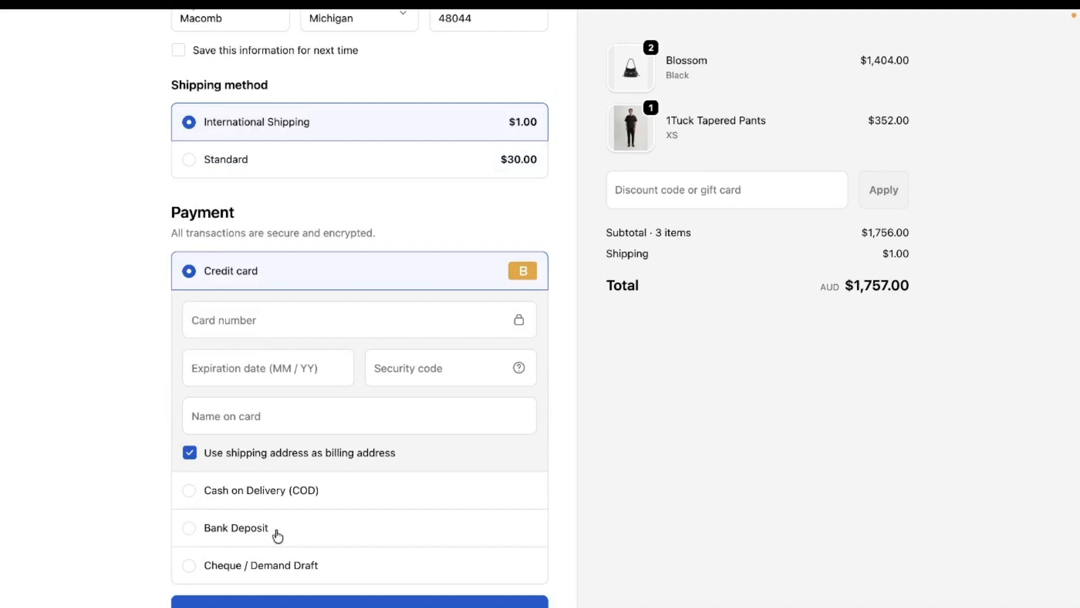
Compare the contact e-mail entered at checkout with the payment methods offered for the United States address.
scroll(278, 535, "up", 8)
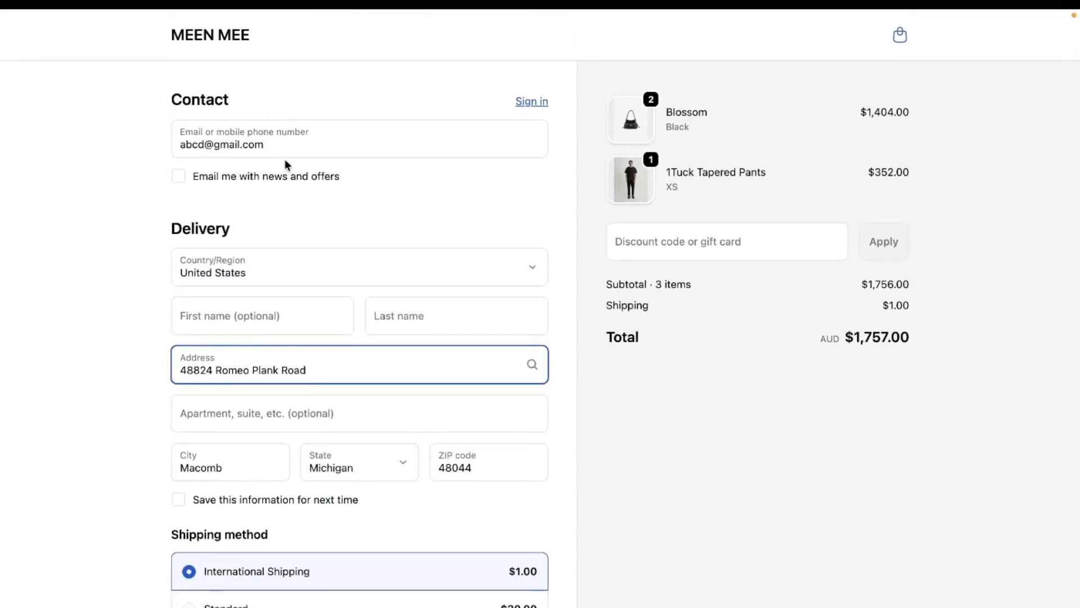
left_click_drag(280, 150, 153, 127)
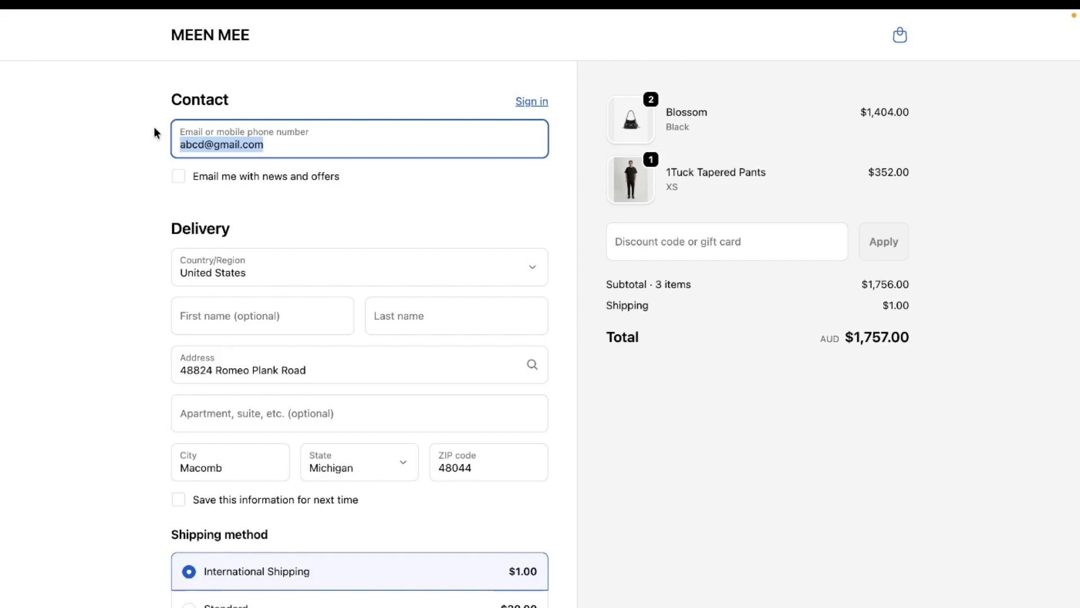
left_click(376, 171)
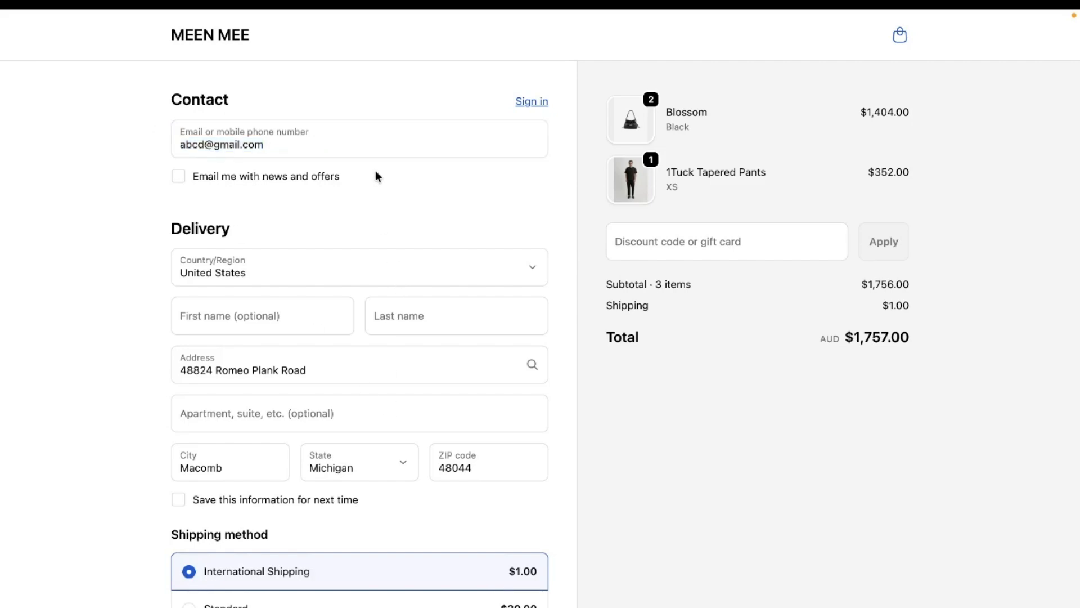
scroll(376, 172, "down", 9)
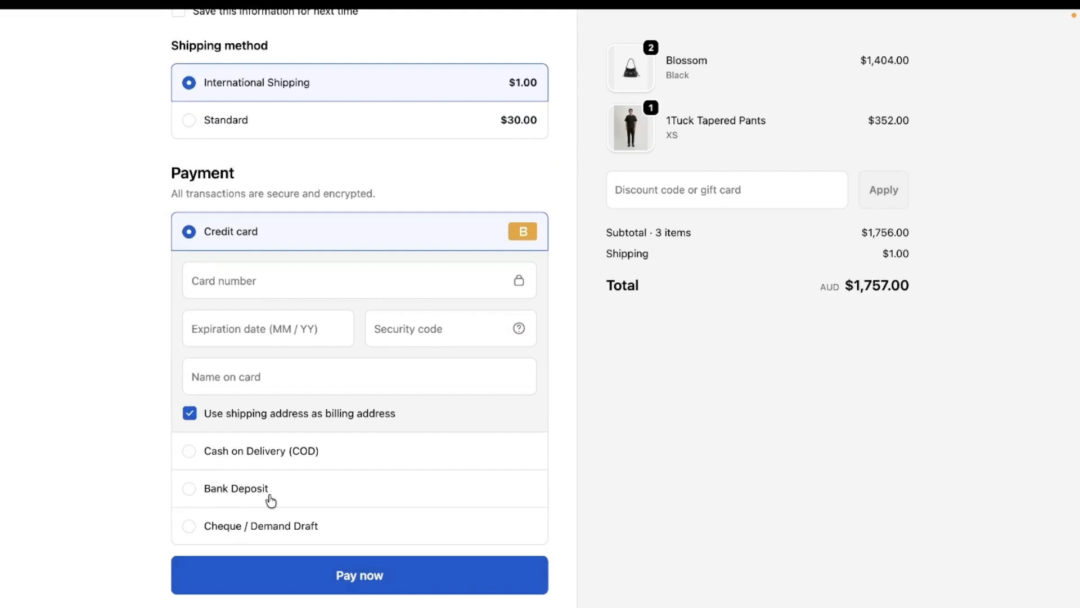
Replace the contact e-mail at checkout with the GOLD-tagged customer's e-mail and submit the form.
scroll(271, 500, "up", 9)
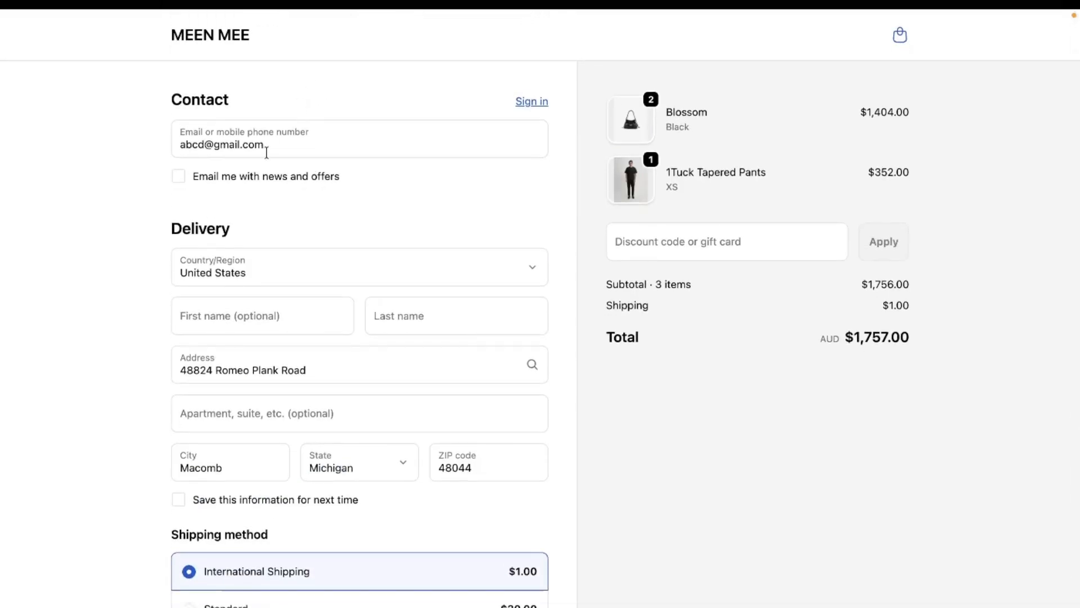
left_click_drag(267, 152, 163, 154)
key("BackSpace")
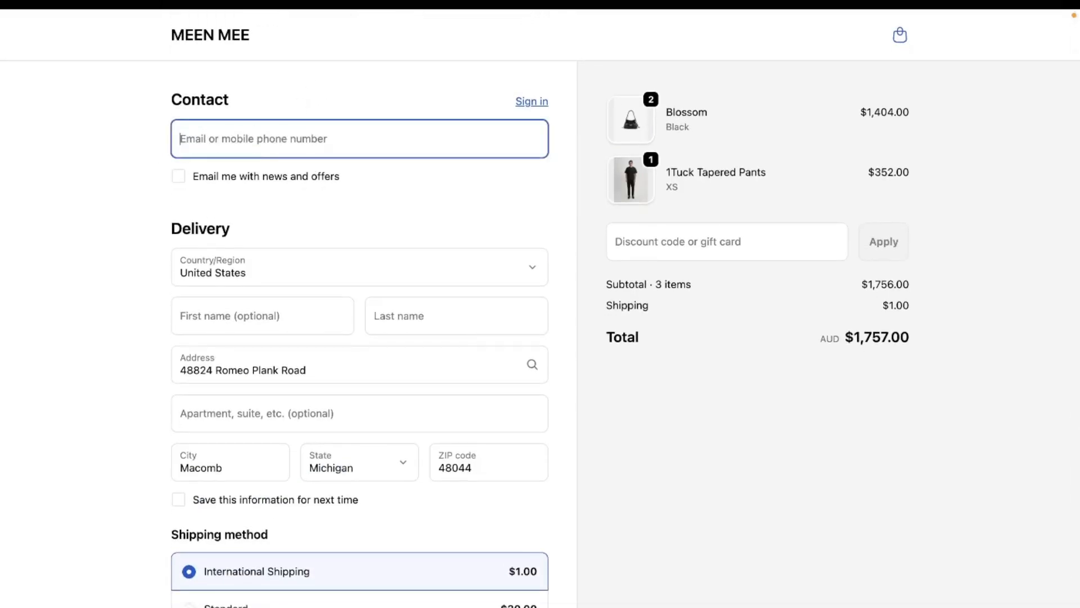
type("russel.winfield@example.com")
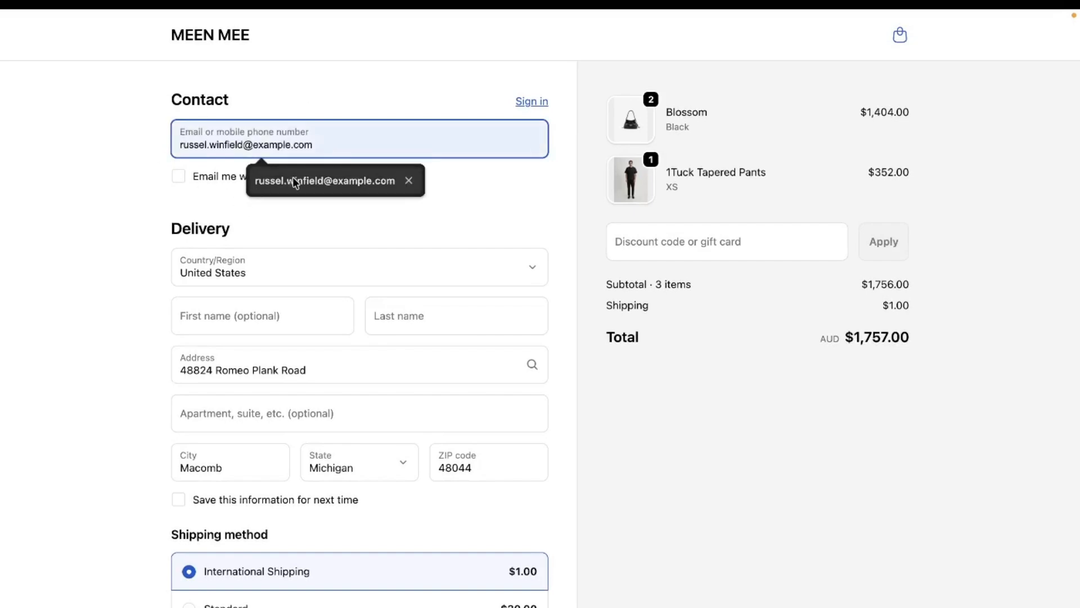
left_click(295, 180)
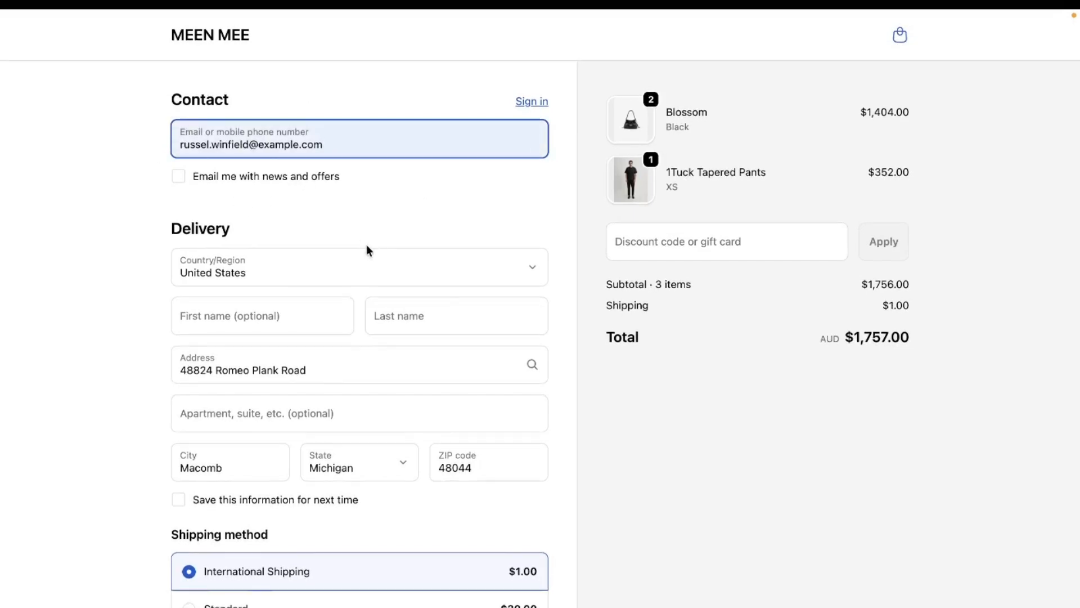
key("Return")
Select Wire Transfer as the payment method and review the shipping, delivery and contact details.
scroll(369, 251, "down", 8)
scroll(320, 378, "down", 3)
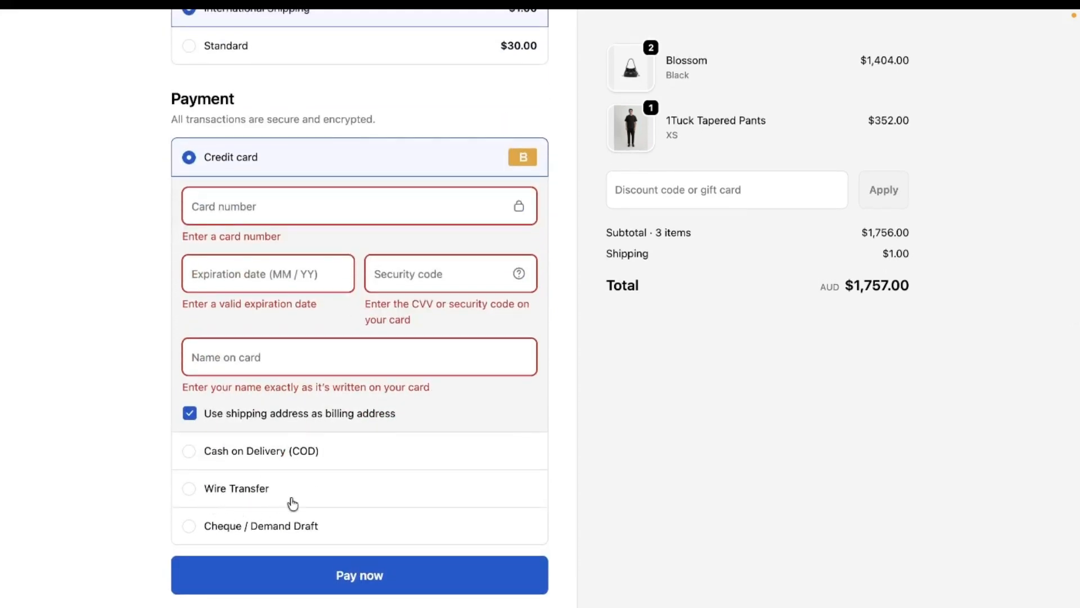
left_click_drag(289, 500, 206, 491)
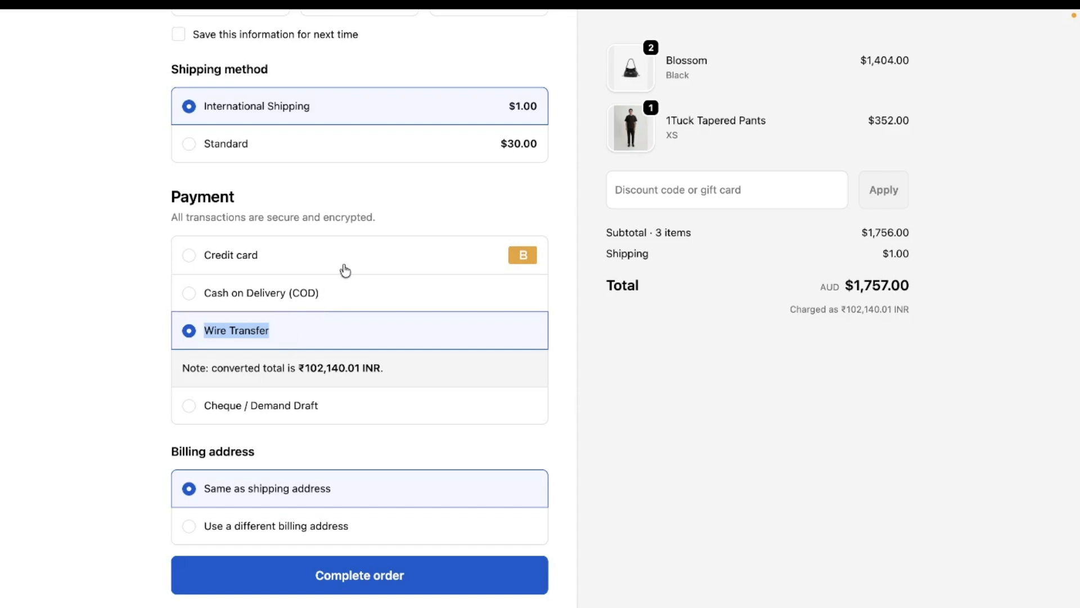
scroll(345, 270, "up", 5)
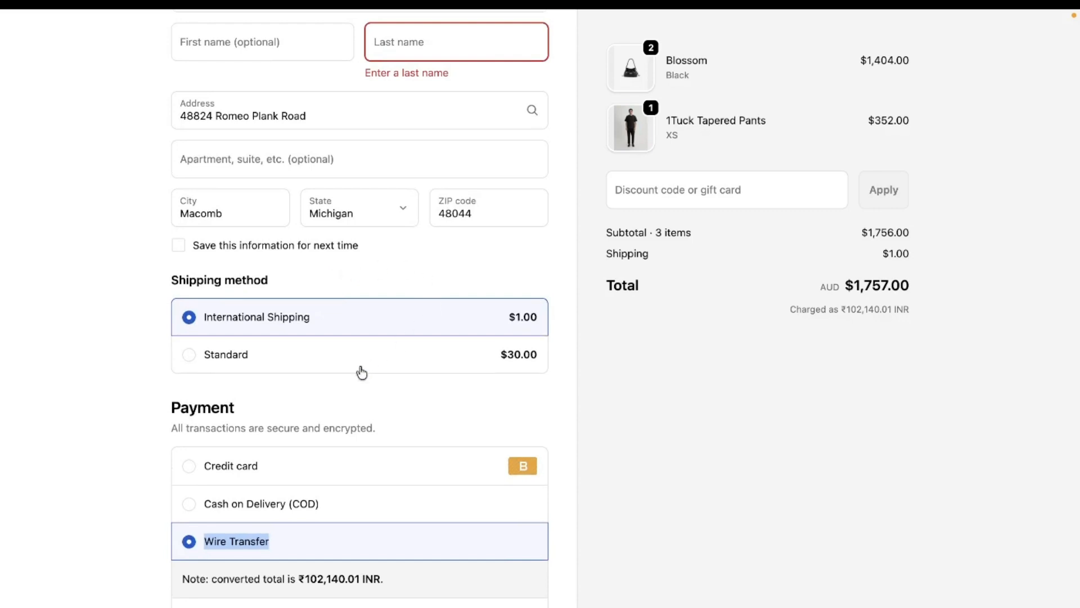
scroll(307, 359, "up", 2)
scroll(309, 360, "up", 1)
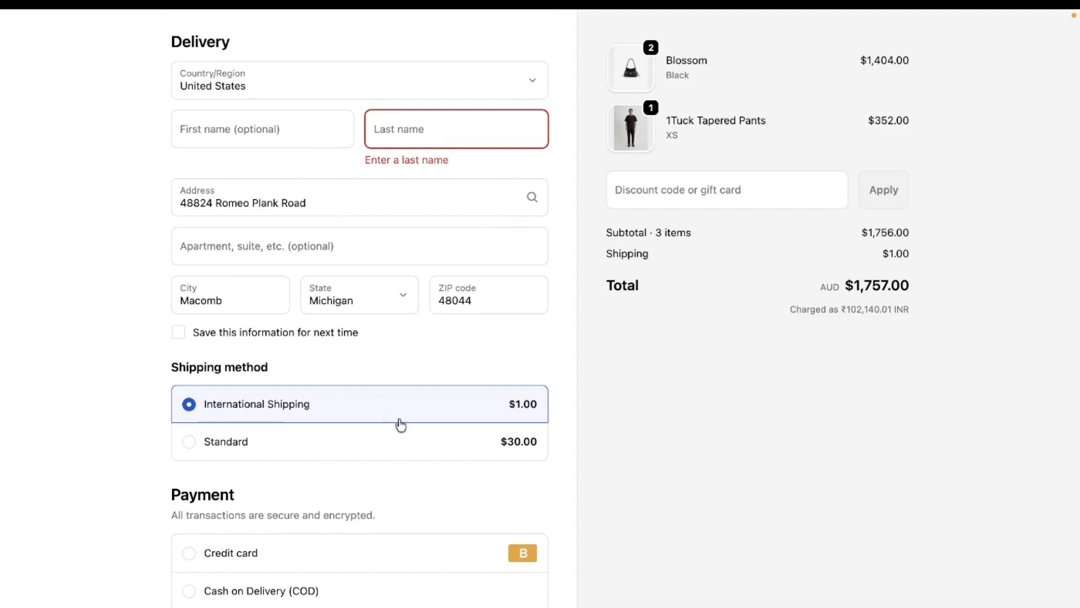
scroll(397, 423, "up", 5)
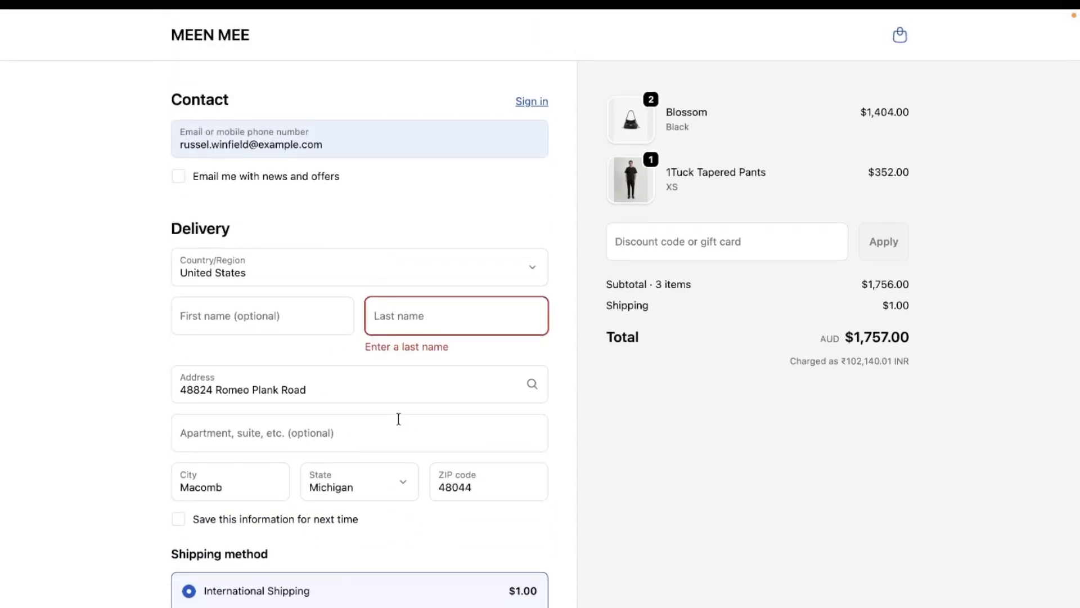